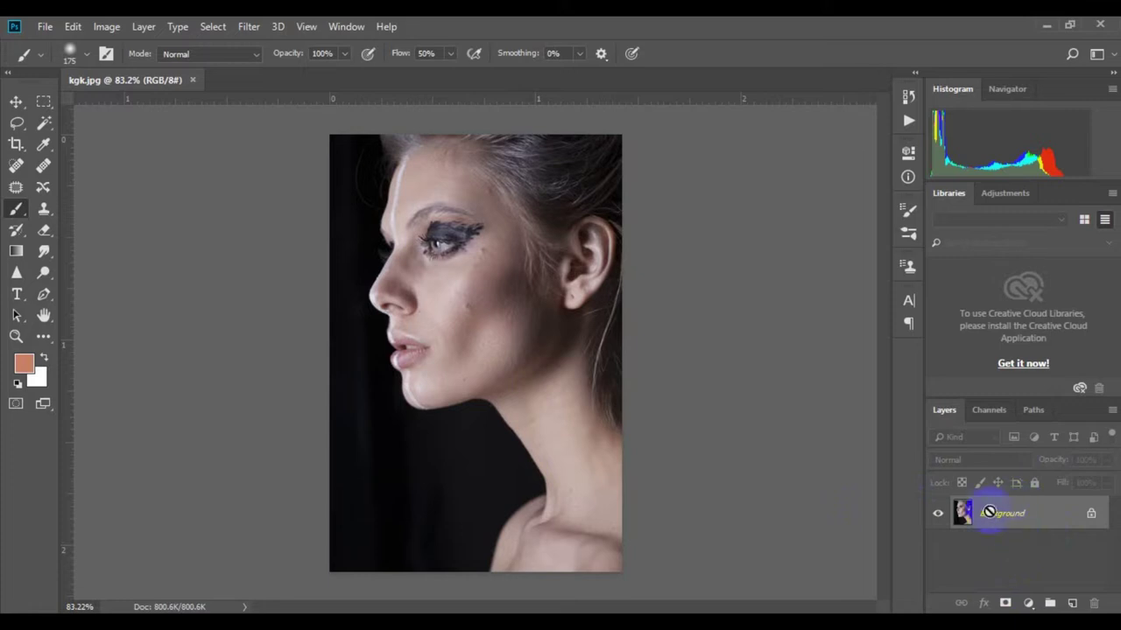
# Duplicate the Background layer of kgk.jpg into a new Layer 1
pyautogui.hotkey('ctrl', 'j')
# Convert Layer 1 to a smart object, duplicate it, and hide the copy
pyautogui.rightClick(990, 513)
pyautogui.click(788, 214)
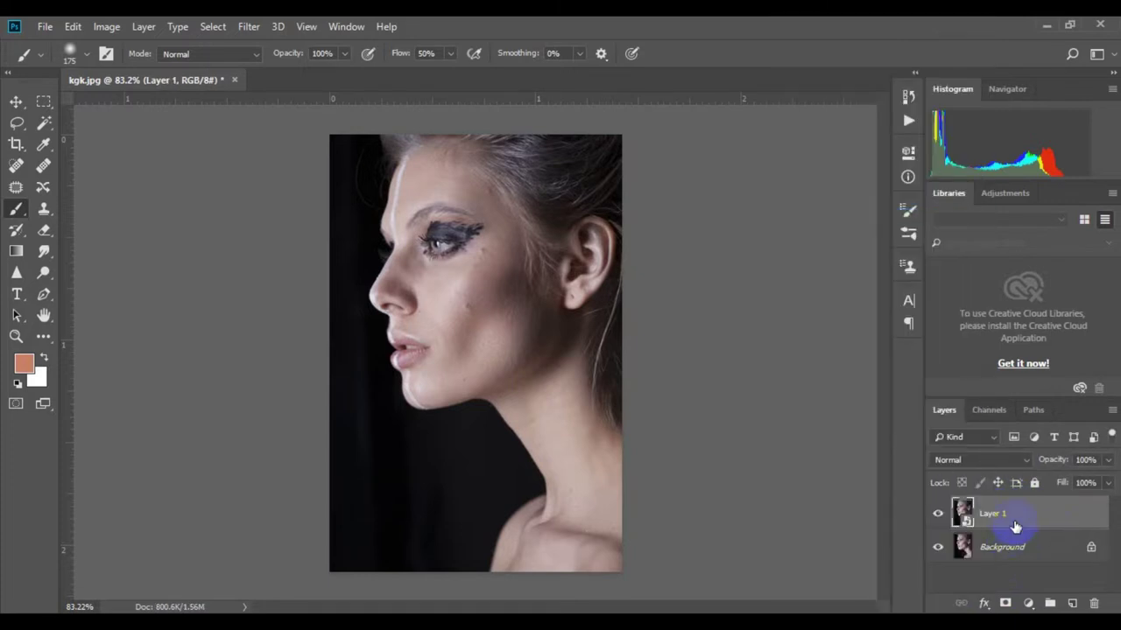
pyautogui.hotkey('ctrl', 'j')
pyautogui.click(937, 513)
pyautogui.click(997, 546)
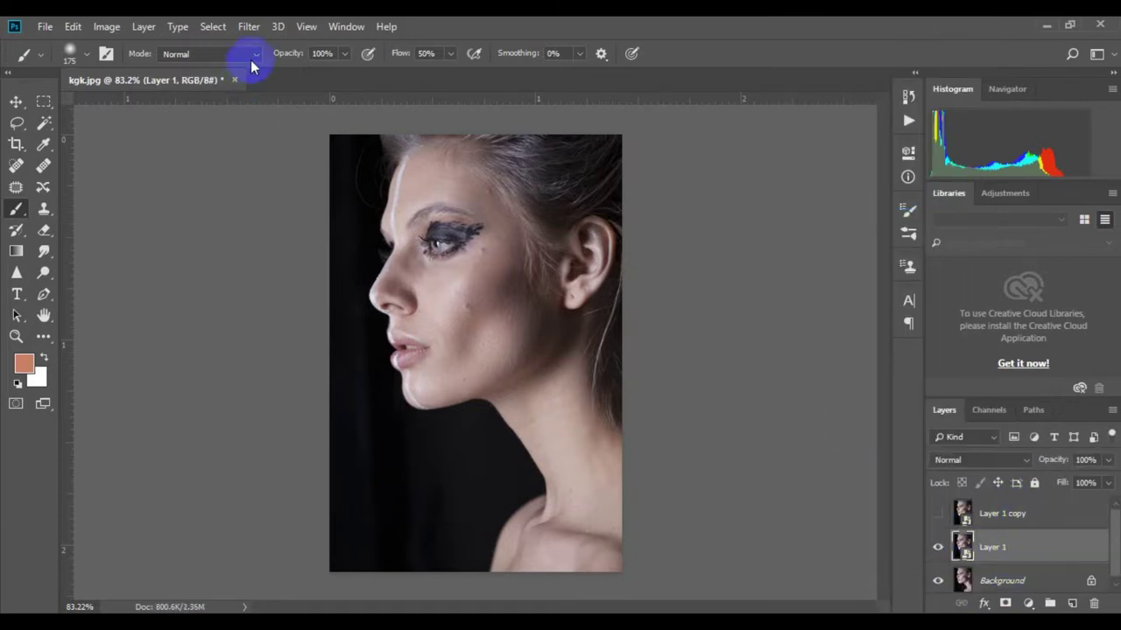
# Give Layer 1 a Gaussian Blur with a 4.3-pixel radius
pyautogui.click(248, 26)
pyautogui.click(490, 275)
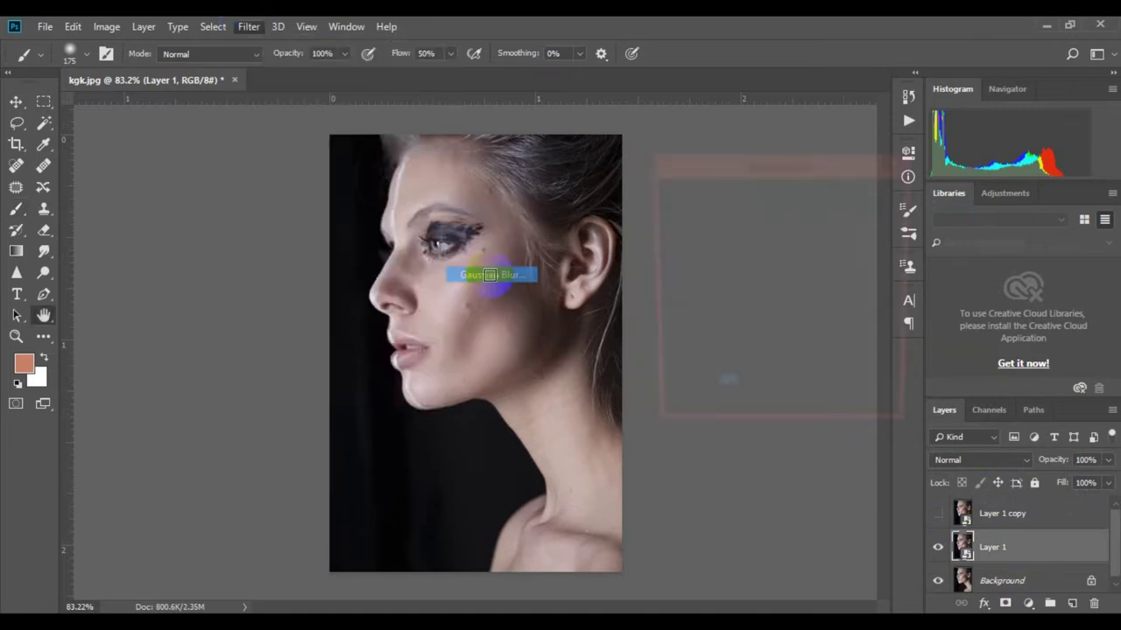
pyautogui.moveTo(740, 418); pyautogui.dragTo(726, 417)
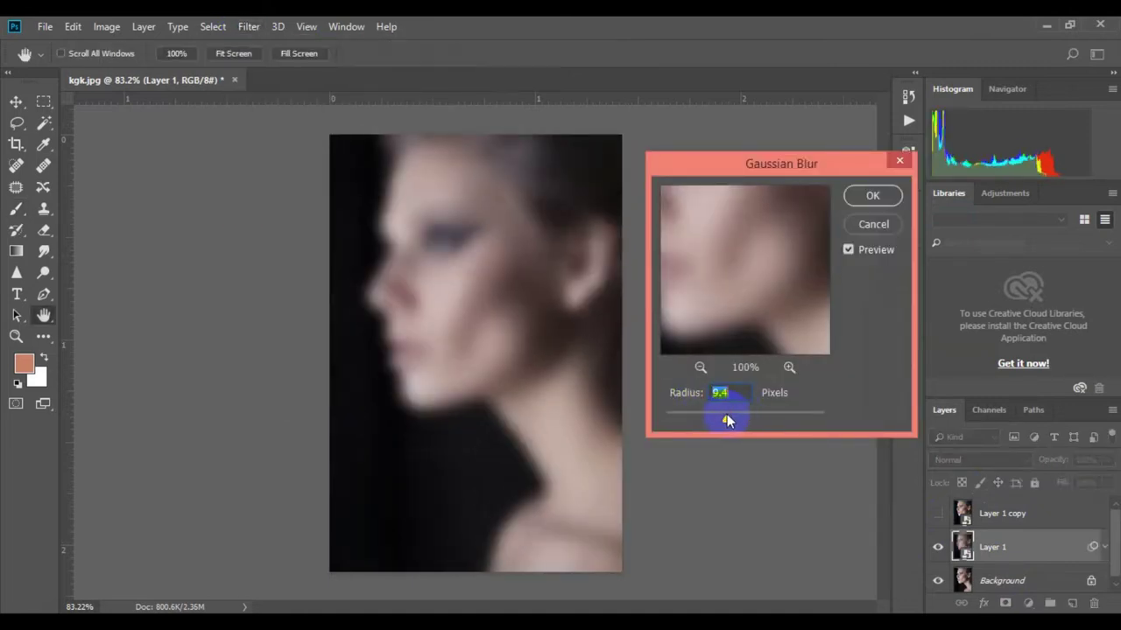
pyautogui.moveTo(728, 412); pyautogui.dragTo(702, 420)
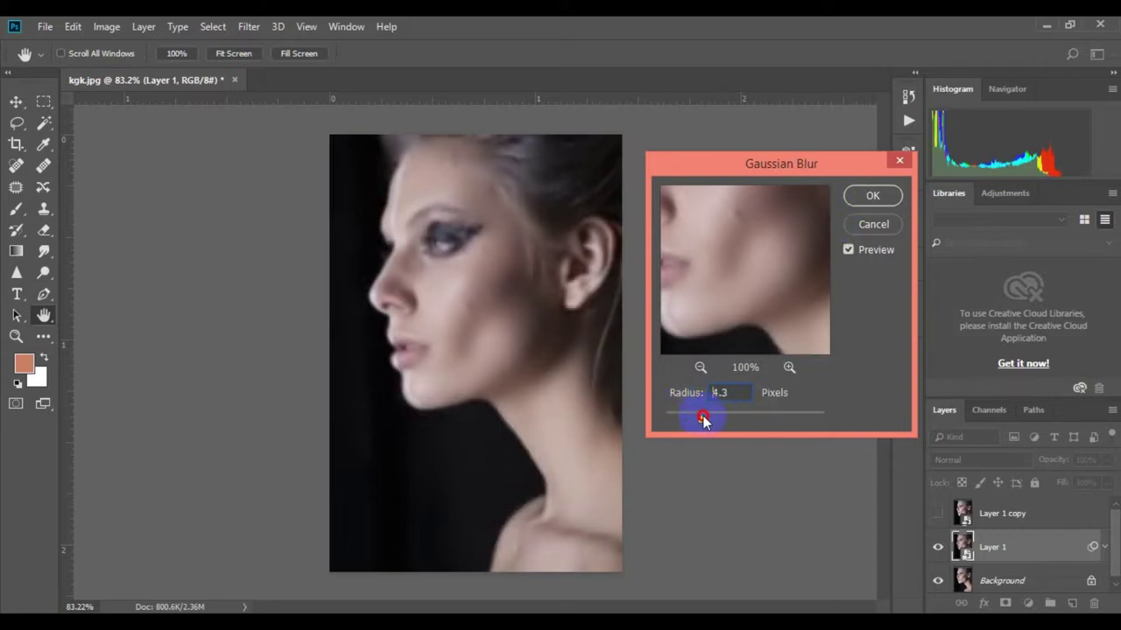
# Confirm the blur, then give the visible Layer 1 copy a 3-pixel High Pass filter
pyautogui.click(863, 195)
pyautogui.press('b')
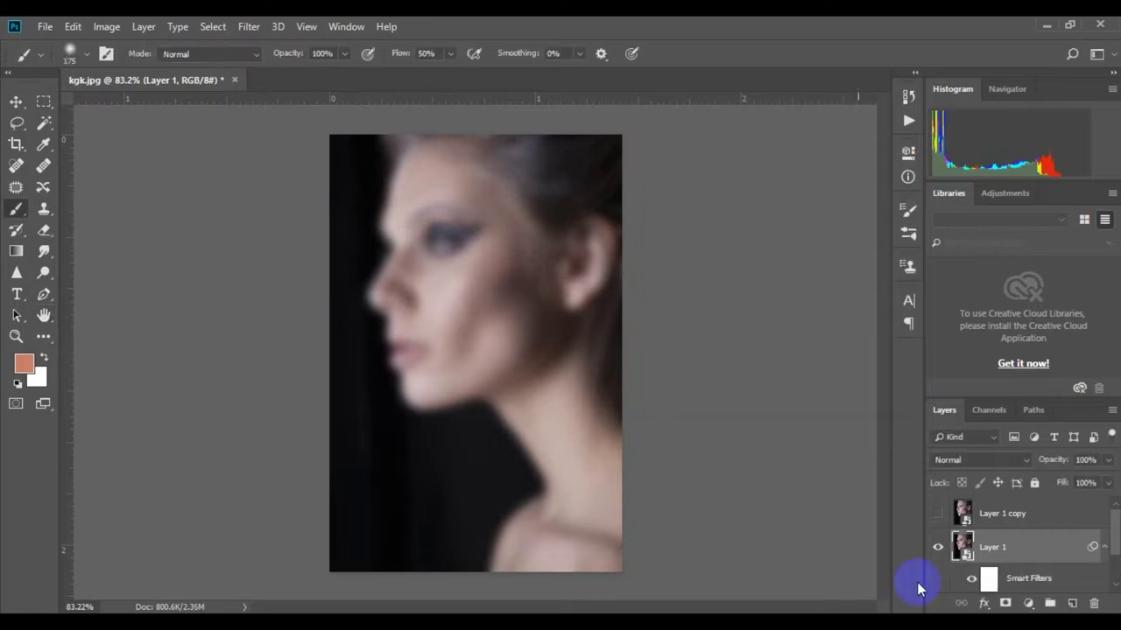
pyautogui.click(982, 517)
pyautogui.click(936, 514)
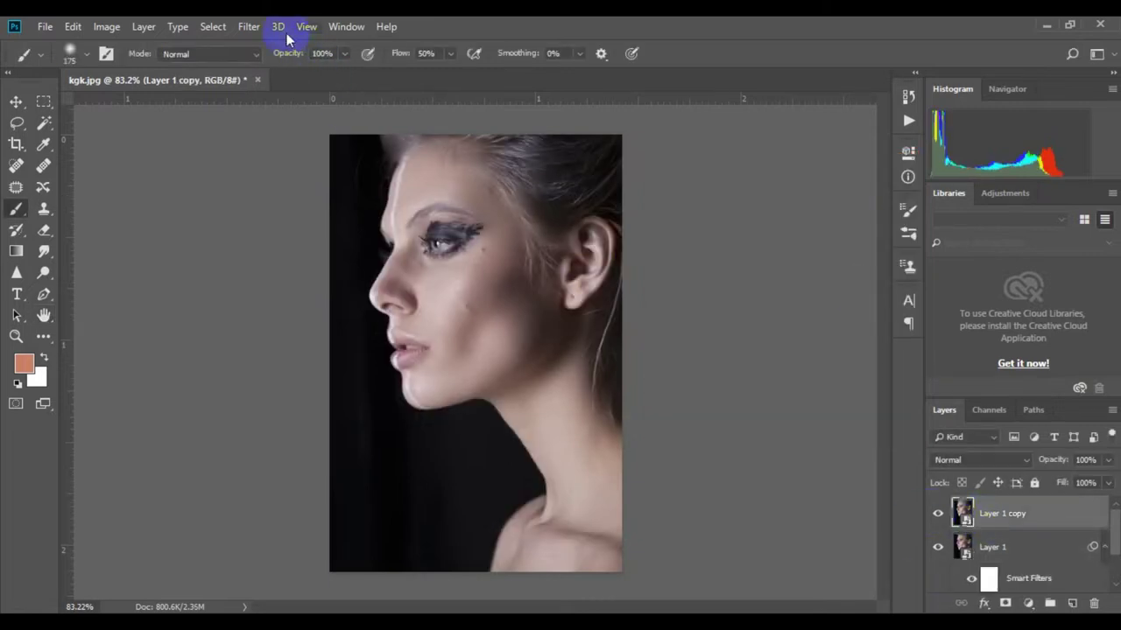
pyautogui.click(249, 26)
pyautogui.click(470, 370)
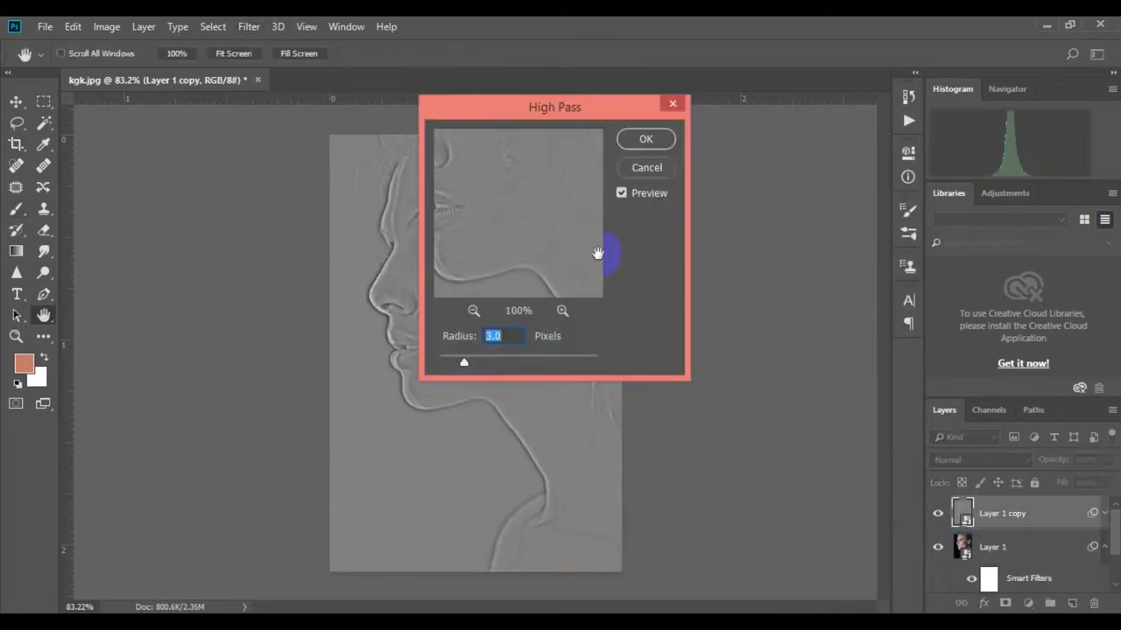
pyautogui.click(644, 140)
# Set Layer 1 copy's blend mode to Vivid Light instead of Linear Light
pyautogui.click(981, 460)
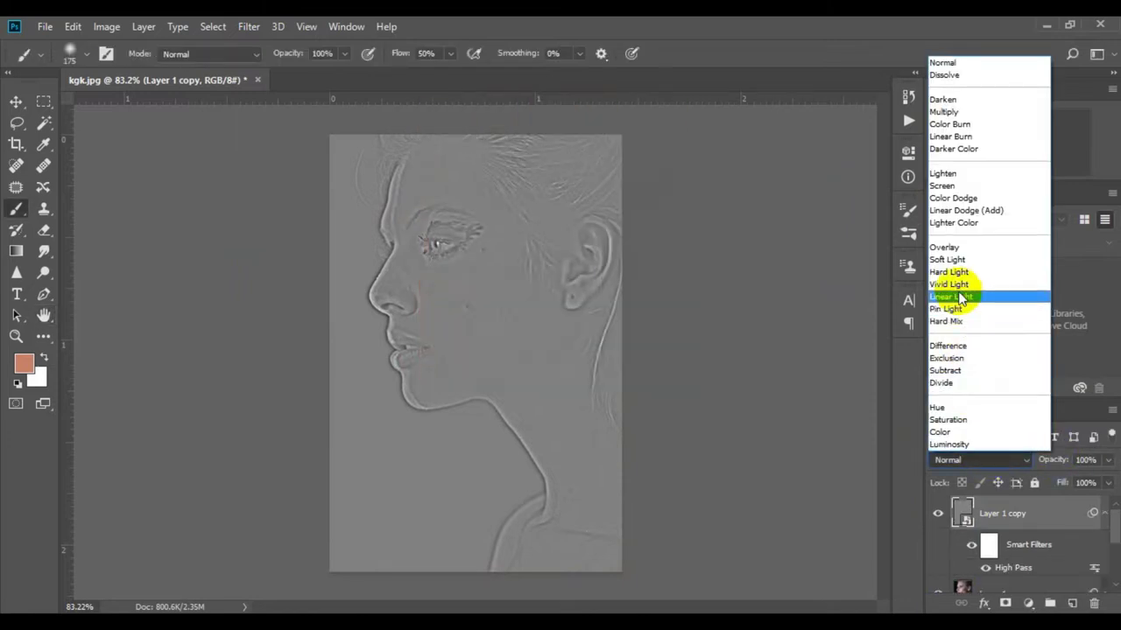
pyautogui.click(958, 294)
pyautogui.scroll(2, 486, 311)
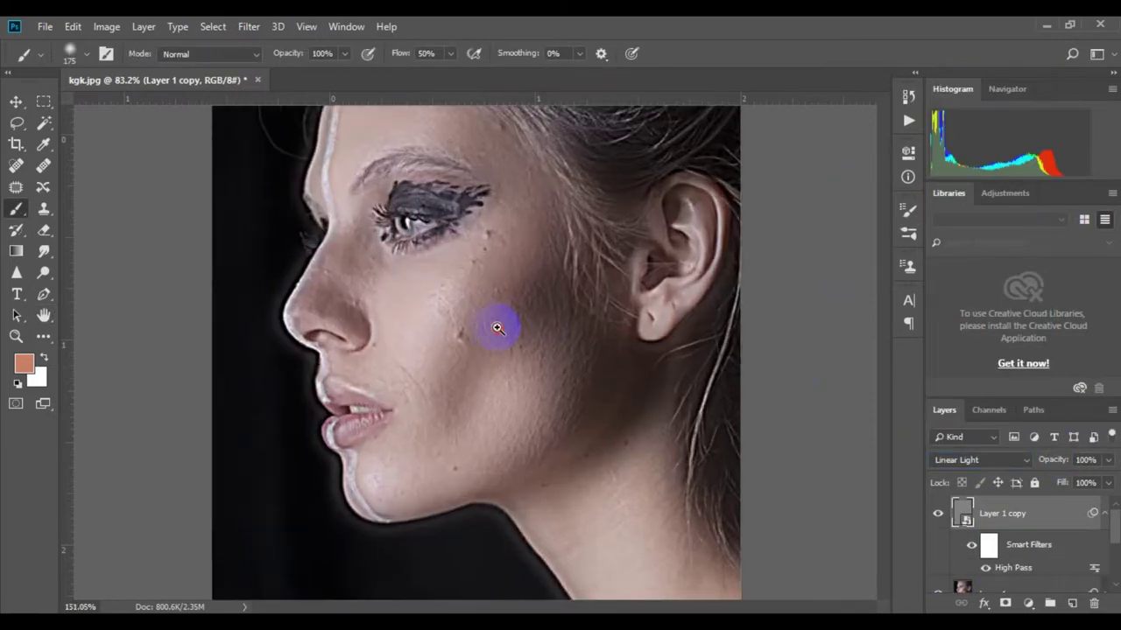
pyautogui.scroll(2, 495, 315)
pyautogui.scroll(-5, 503, 337)
pyautogui.click(981, 460)
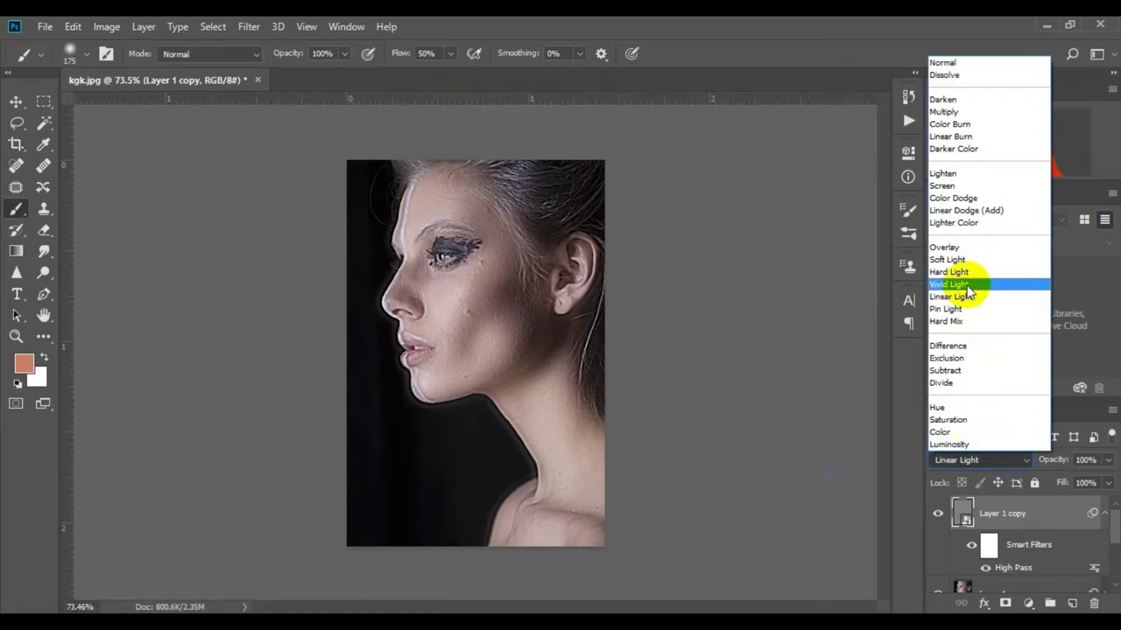
pyautogui.click(971, 283)
pyautogui.scroll(5, 542, 342)
pyautogui.scroll(-2, 543, 341)
pyautogui.scroll(-2, 500, 298)
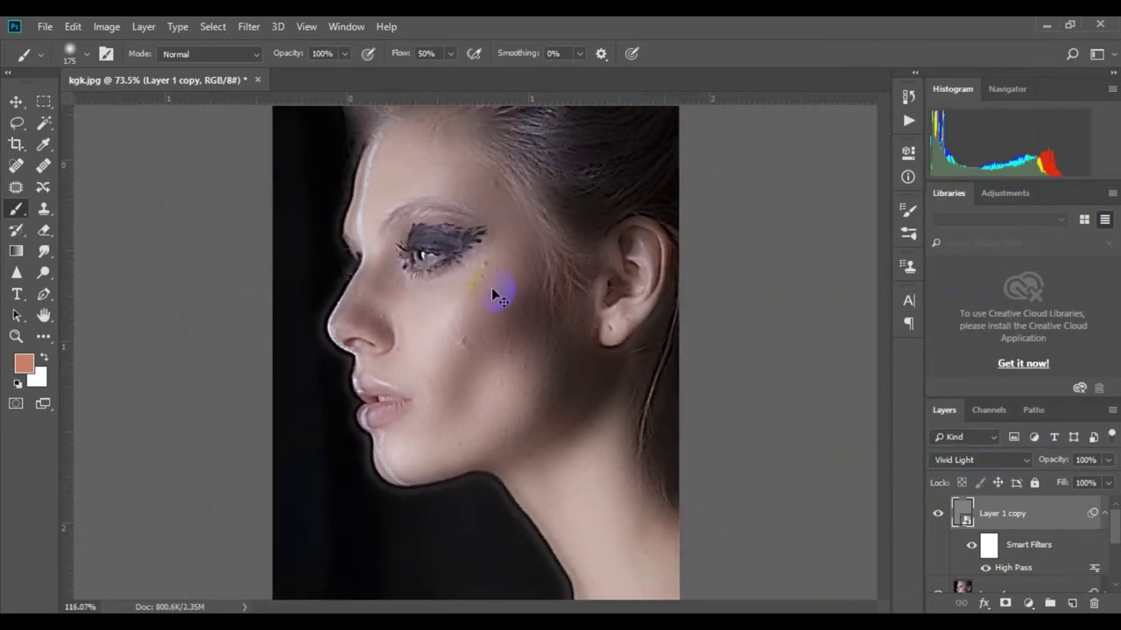
# Toggle both layers' visibility to compare, then select Layer 1 together with its copy
pyautogui.click(938, 515)
pyautogui.scroll(-3, 946, 560)
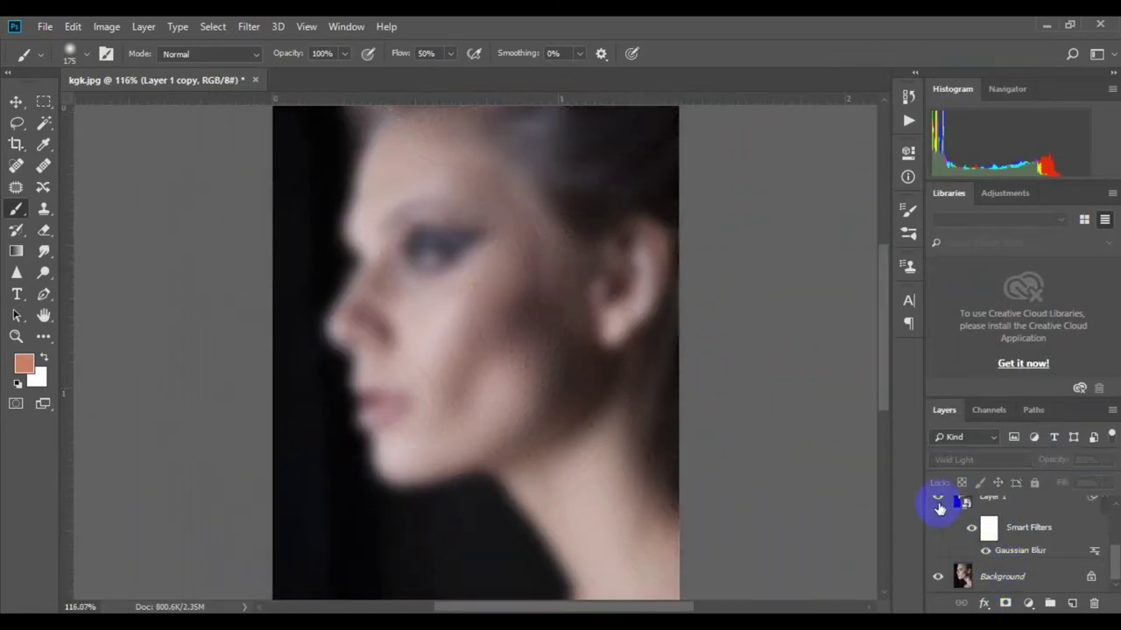
pyautogui.click(938, 500)
pyautogui.scroll(2, 991, 569)
pyautogui.click(938, 576)
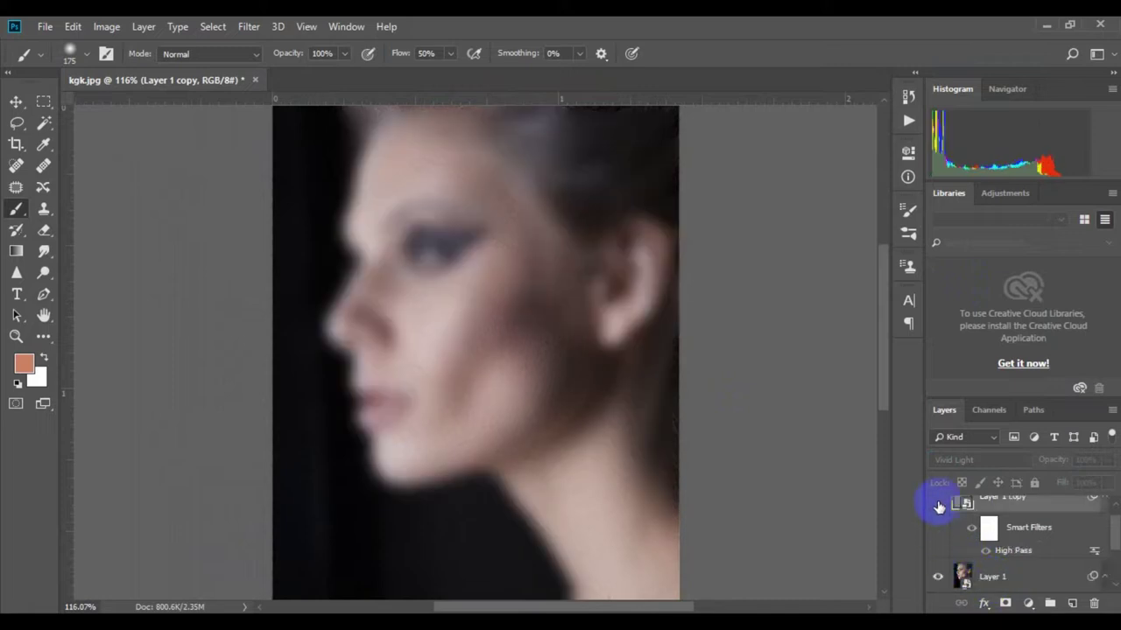
pyautogui.click(937, 499)
pyautogui.scroll(2, 546, 331)
pyautogui.scroll(-2, 546, 331)
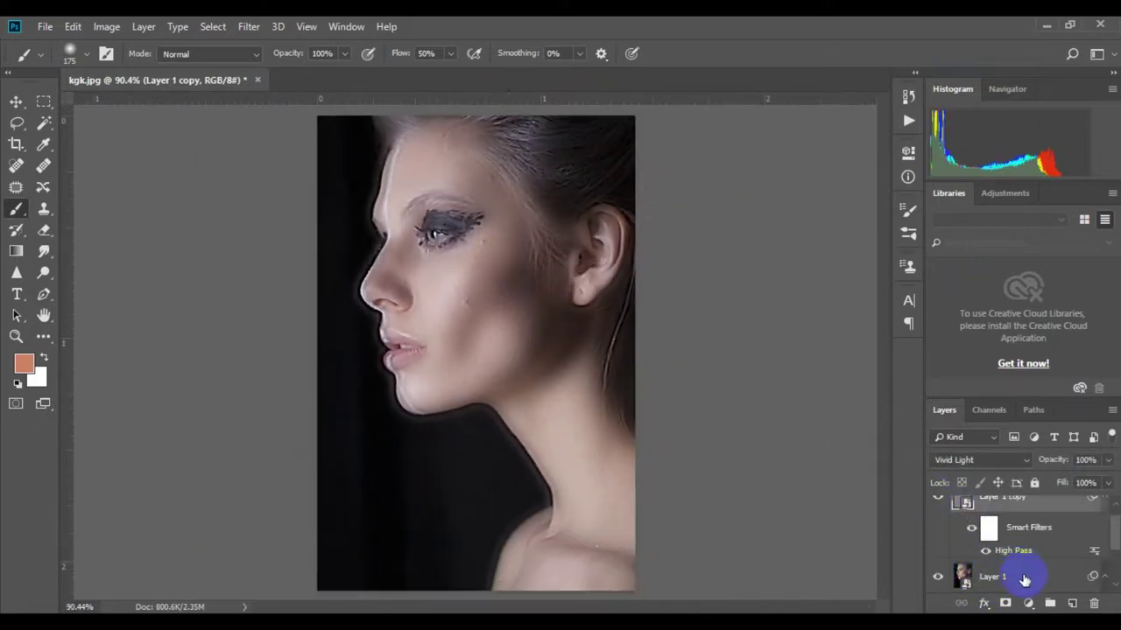
pyautogui.keyDown('shift'); pyautogui.click(1025, 579); pyautogui.keyUp('shift')
# Group the two retouch layers into Group 1 with a black mask hiding the effect
pyautogui.hotkey('ctrl', 'g')
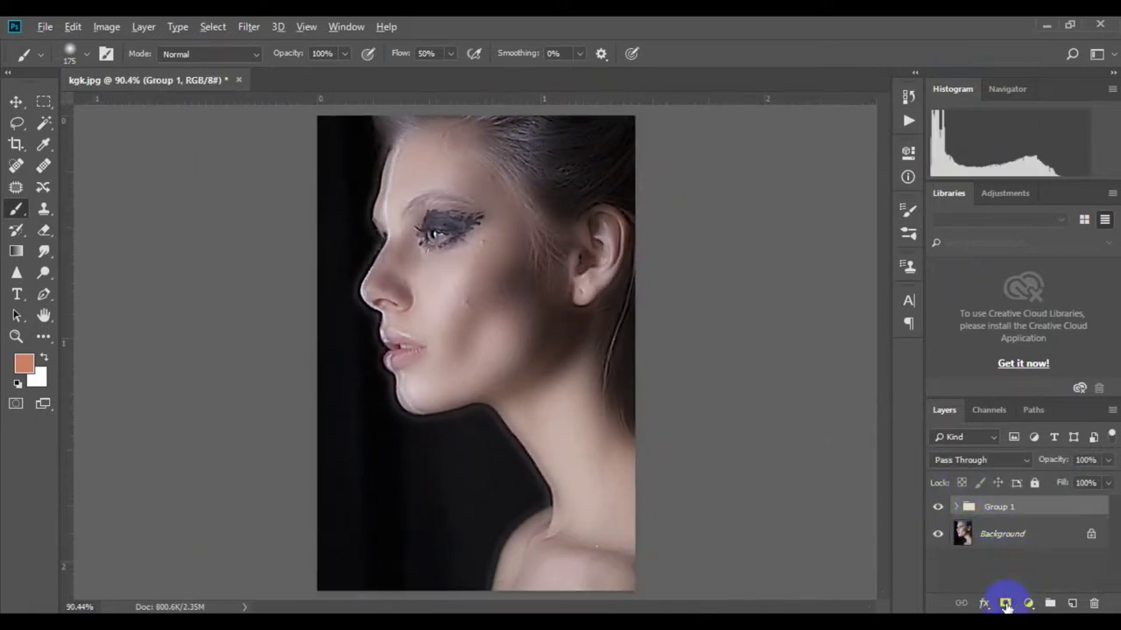
pyautogui.keyDown('alt'); pyautogui.click(1005, 604); pyautogui.keyUp('alt')
pyautogui.moveTo(433, 216)
pyautogui.mouseDown()
pyautogui.moveTo(476, 237)
pyautogui.moveTo(476, 251)
pyautogui.mouseUp()
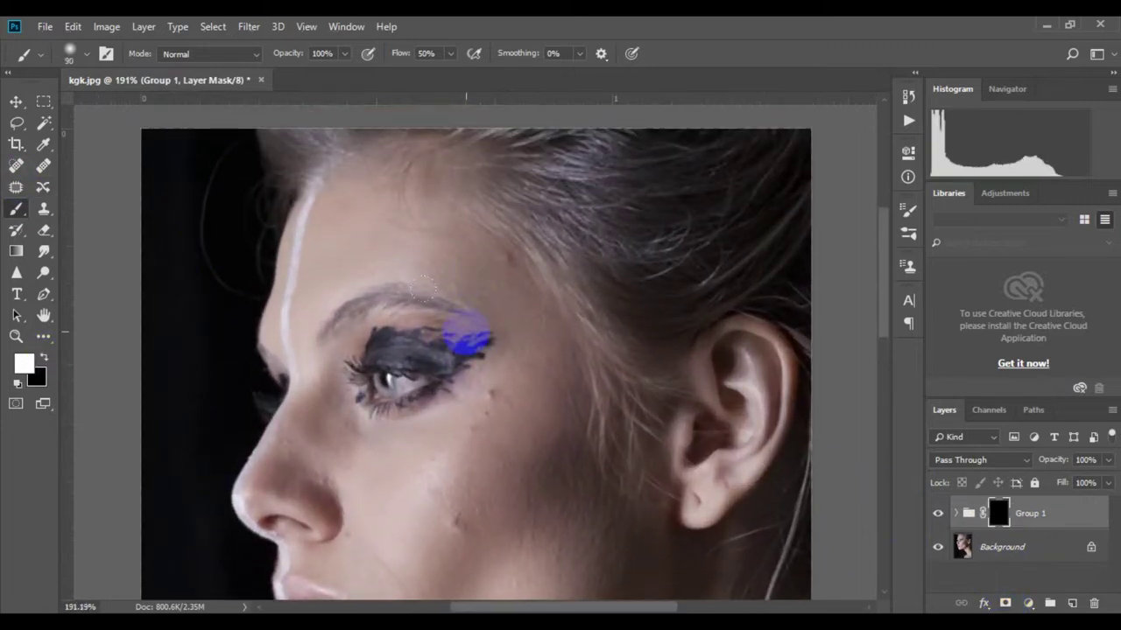
pyautogui.press('[')
pyautogui.press('[')
# Paint the smoothing back in on the forehead, cheek, nose bridge and jaw
pyautogui.moveTo(336, 223); pyautogui.dragTo(354, 232)
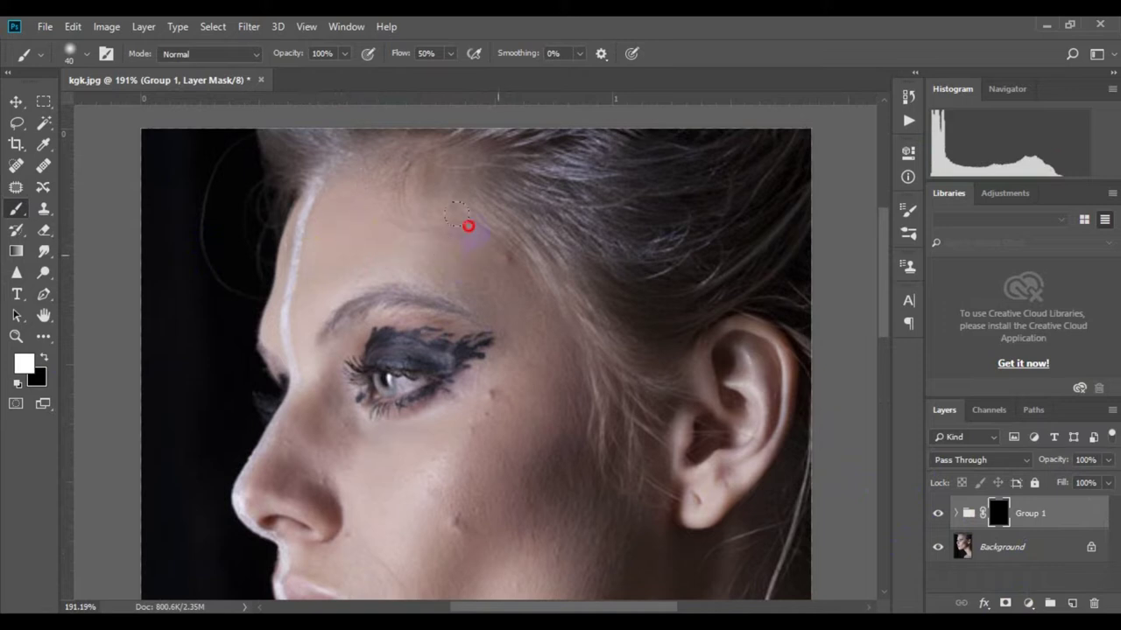
pyautogui.moveTo(540, 343)
pyautogui.mouseDown()
pyautogui.moveTo(543, 452)
pyautogui.moveTo(475, 465)
pyautogui.mouseUp()
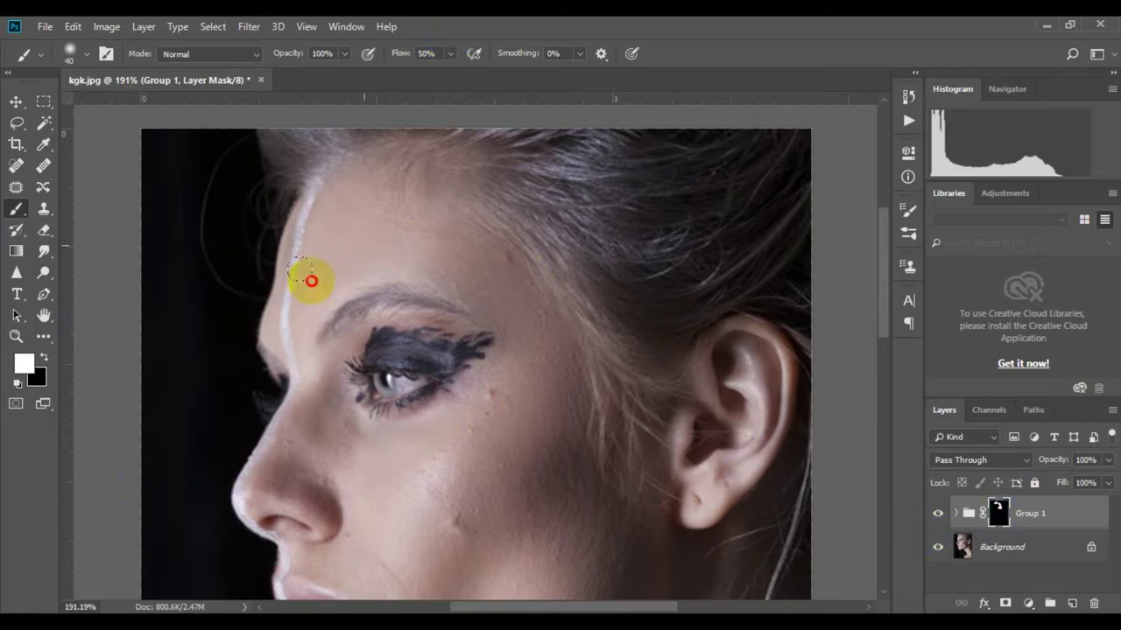
pyautogui.moveTo(311, 280)
pyautogui.mouseDown()
pyautogui.moveTo(327, 432)
pyautogui.moveTo(517, 394)
pyautogui.moveTo(540, 520)
pyautogui.moveTo(503, 471)
pyautogui.mouseUp()
pyautogui.moveTo(421, 525)
pyautogui.mouseDown()
pyautogui.moveTo(408, 505)
pyautogui.moveTo(301, 463)
pyautogui.moveTo(294, 473)
pyautogui.mouseUp()
pyautogui.scroll(-5, 475, 445)
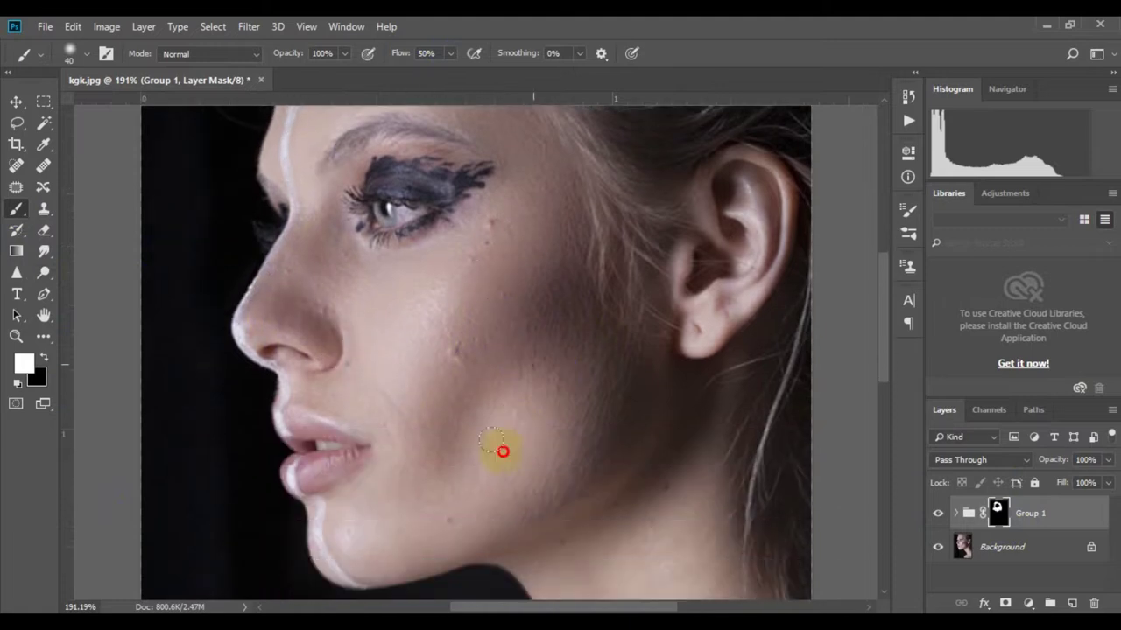
pyautogui.moveTo(499, 395)
pyautogui.mouseDown()
pyautogui.moveTo(671, 496)
pyautogui.moveTo(709, 563)
pyautogui.moveTo(493, 373)
pyautogui.moveTo(393, 351)
pyautogui.moveTo(288, 393)
pyautogui.mouseUp()
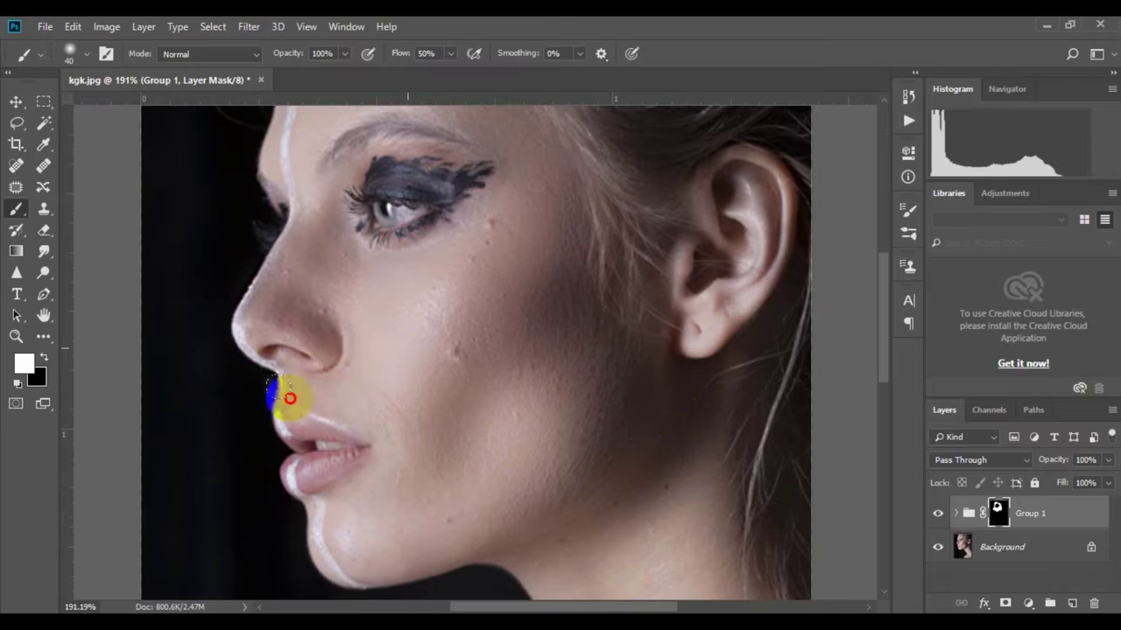
pyautogui.moveTo(369, 407)
pyautogui.mouseDown()
pyautogui.moveTo(350, 515)
pyautogui.moveTo(363, 543)
pyautogui.moveTo(348, 561)
pyautogui.mouseUp()
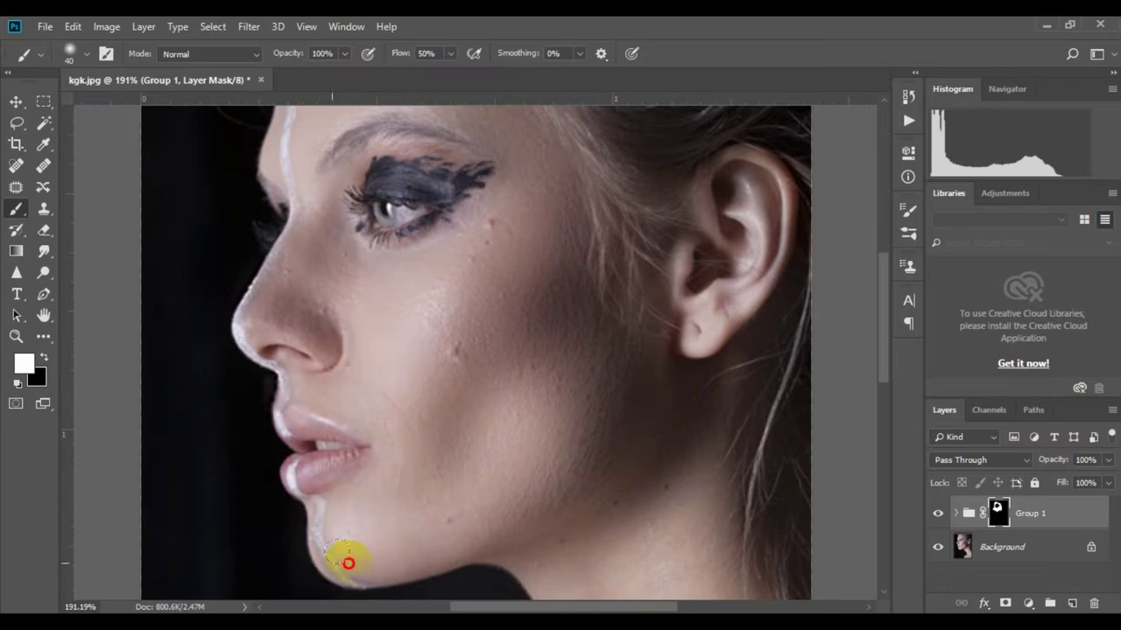
# Paint the smoothing onto the neck and along the shoulder edge
pyautogui.scroll(-5, 560, 507)
pyautogui.moveTo(570, 470); pyautogui.dragTo(670, 399)
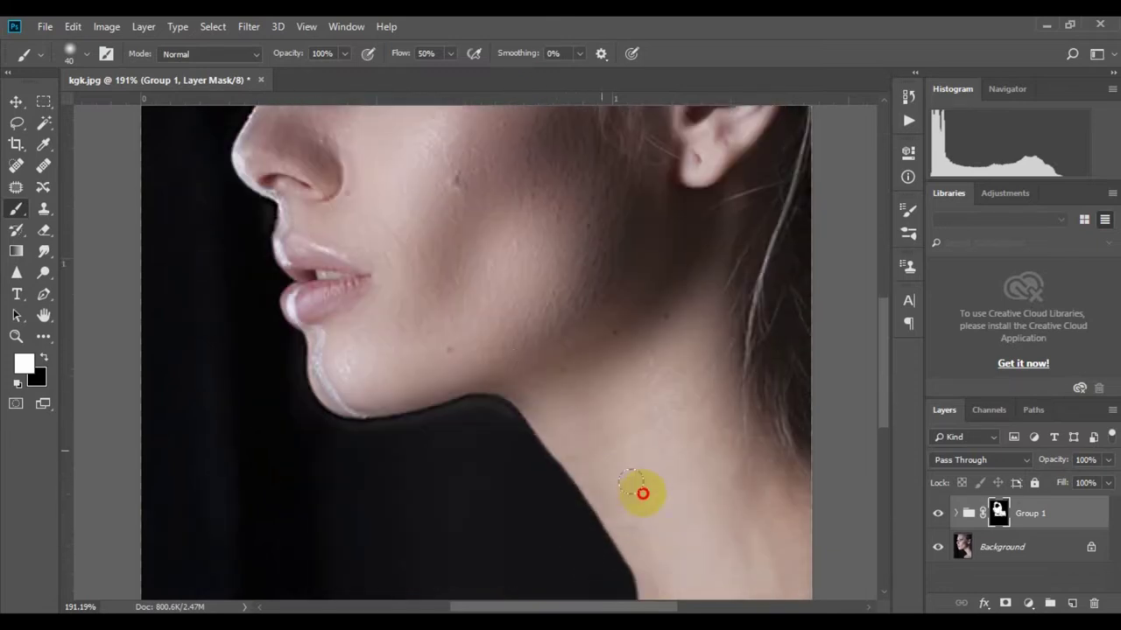
pyautogui.moveTo(555, 428); pyautogui.dragTo(615, 472)
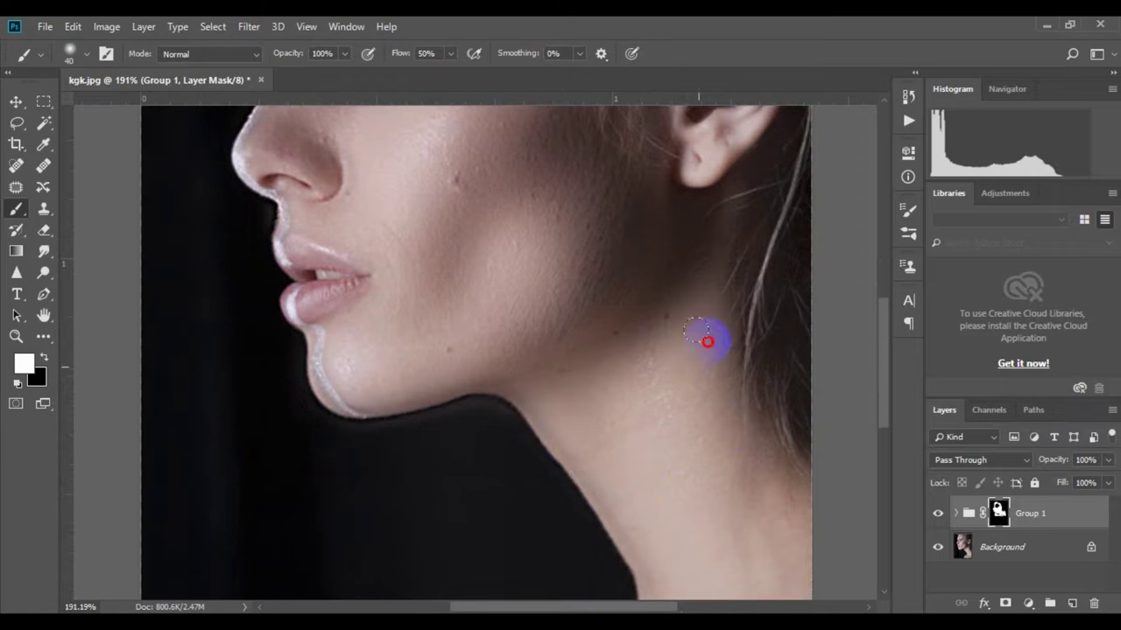
pyautogui.moveTo(645, 395); pyautogui.dragTo(680, 388)
pyautogui.scroll(-5, 680, 387)
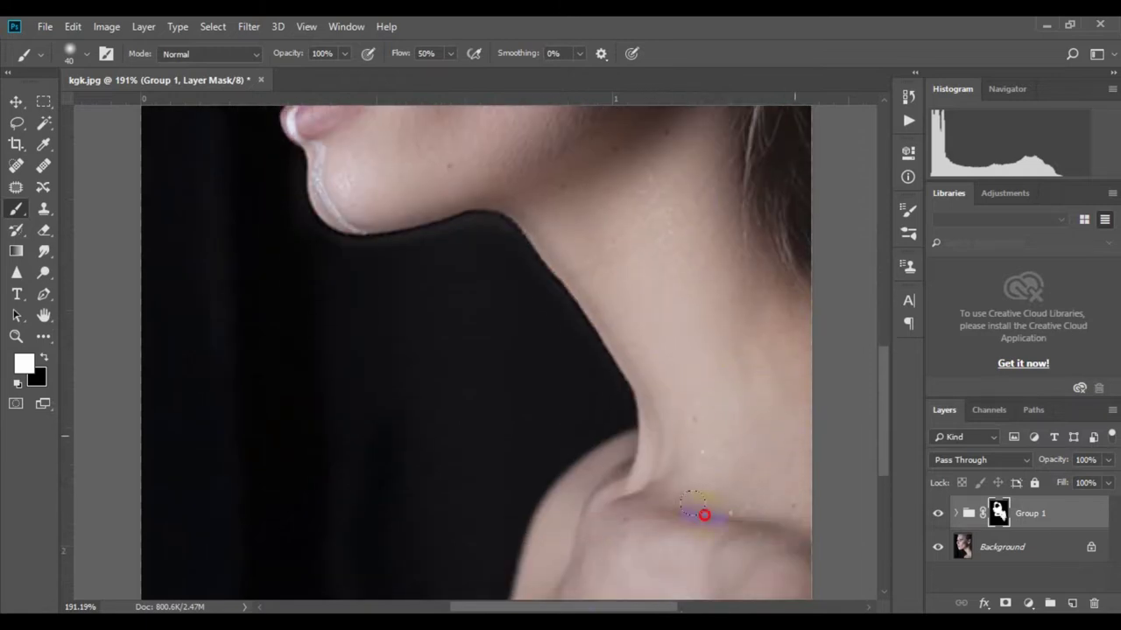
pyautogui.scroll(-3, 762, 435)
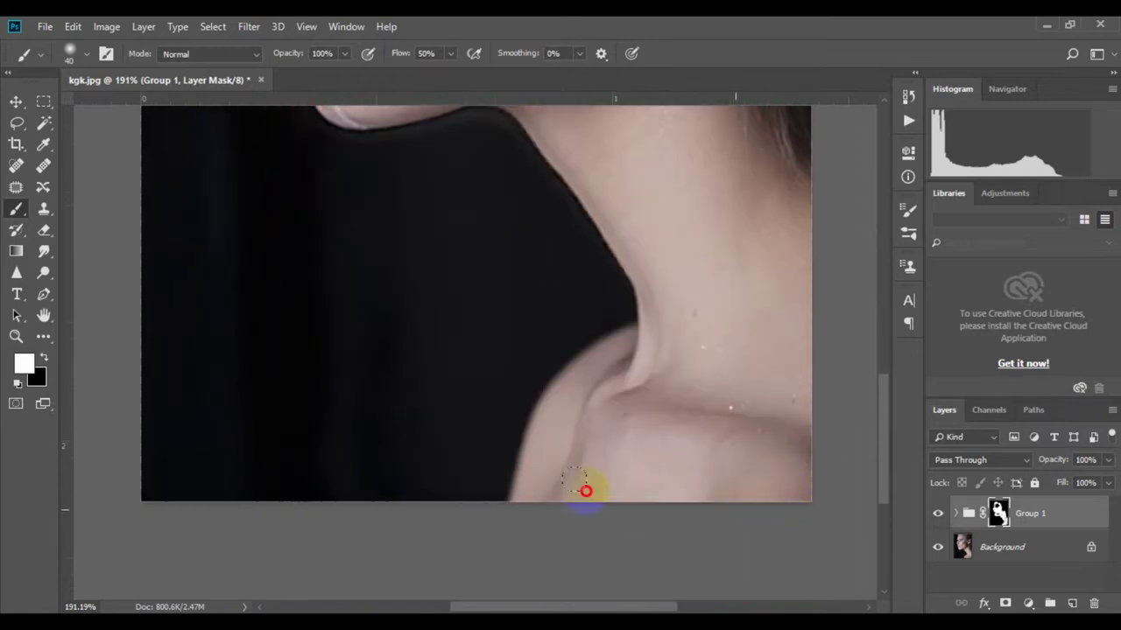
pyautogui.moveTo(569, 378); pyautogui.dragTo(548, 531)
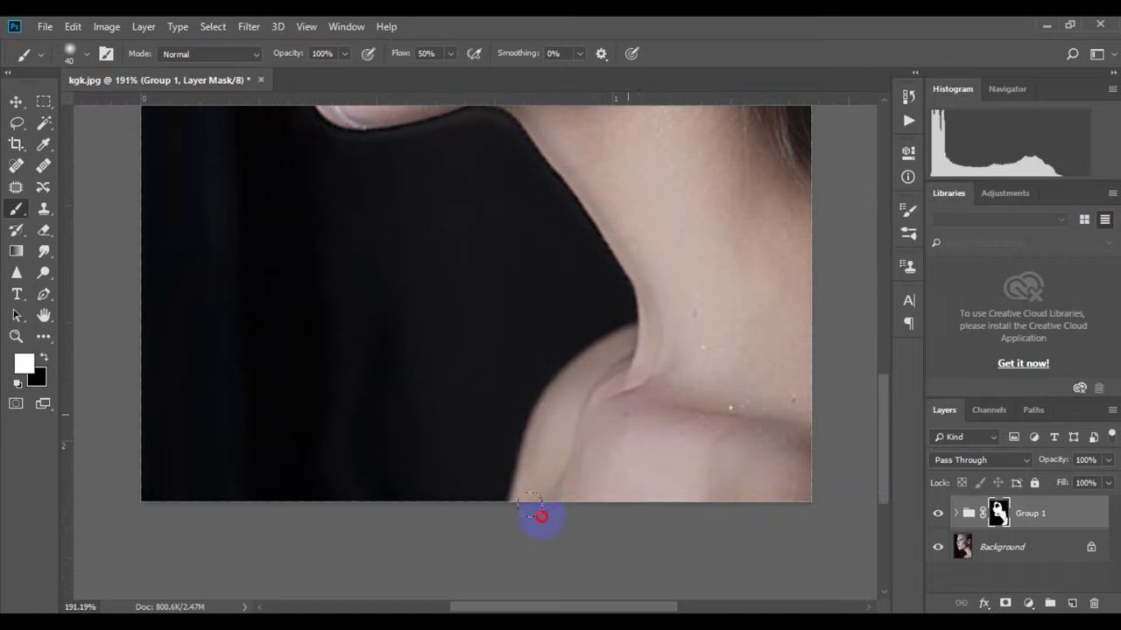
pyautogui.scroll(3, 779, 481)
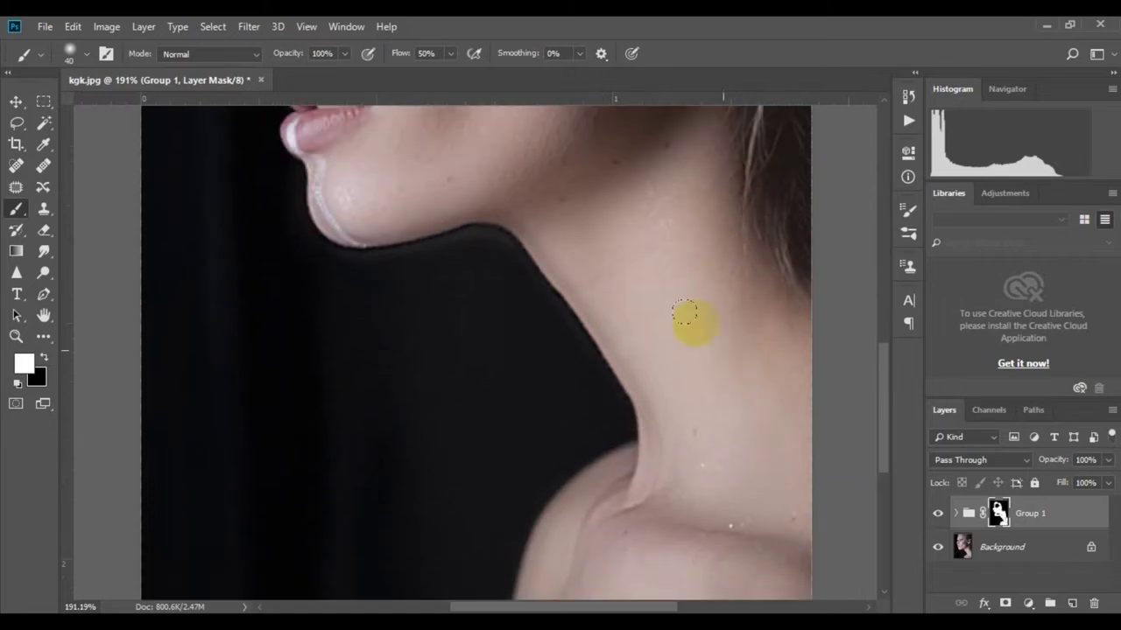
pyautogui.scroll(4, 685, 312)
pyautogui.scroll(4, 521, 215)
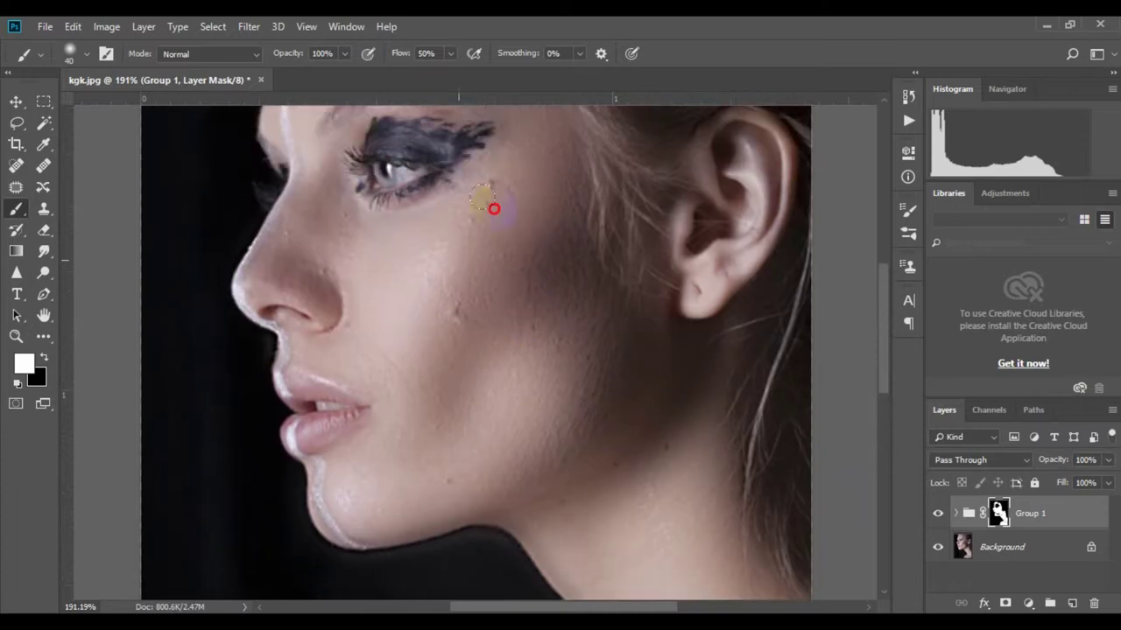
pyautogui.scroll(2, 464, 264)
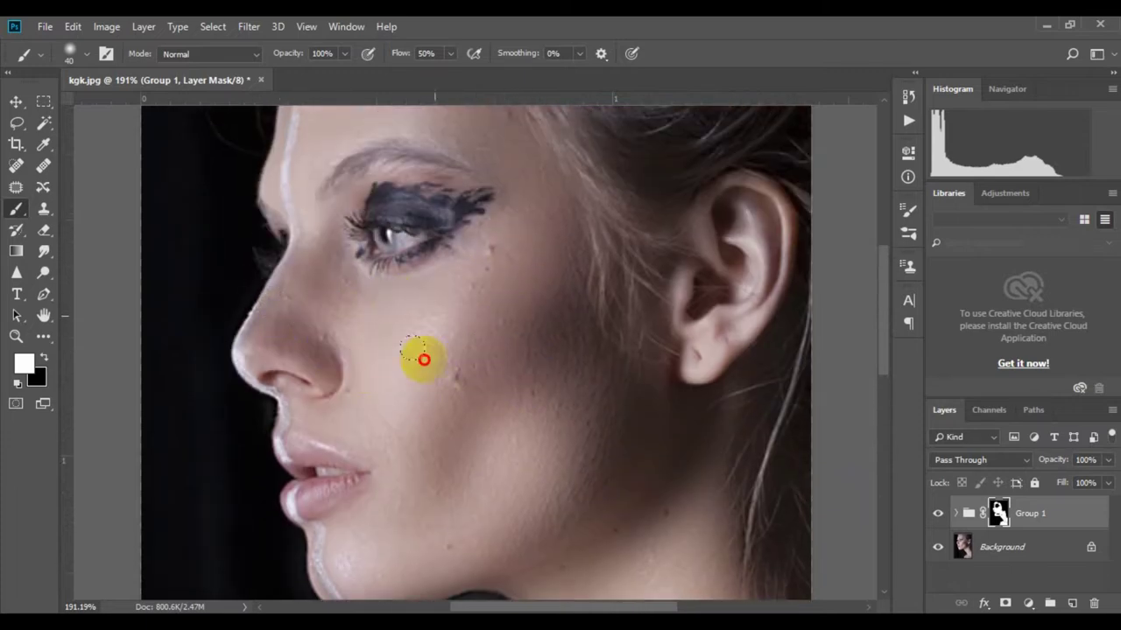
pyautogui.scroll(1, 501, 392)
pyautogui.scroll(-5, 520, 325)
pyautogui.scroll(3, 513, 318)
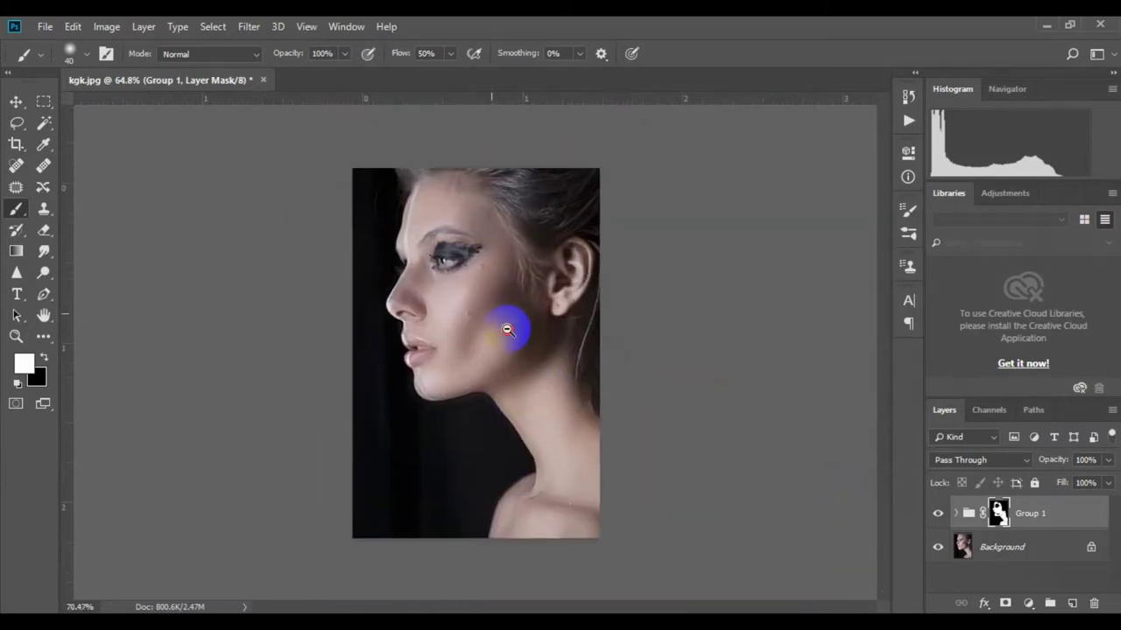
# Paint black on Group 1's mask to remove the effect along the jawline and neck
pyautogui.click(938, 516)
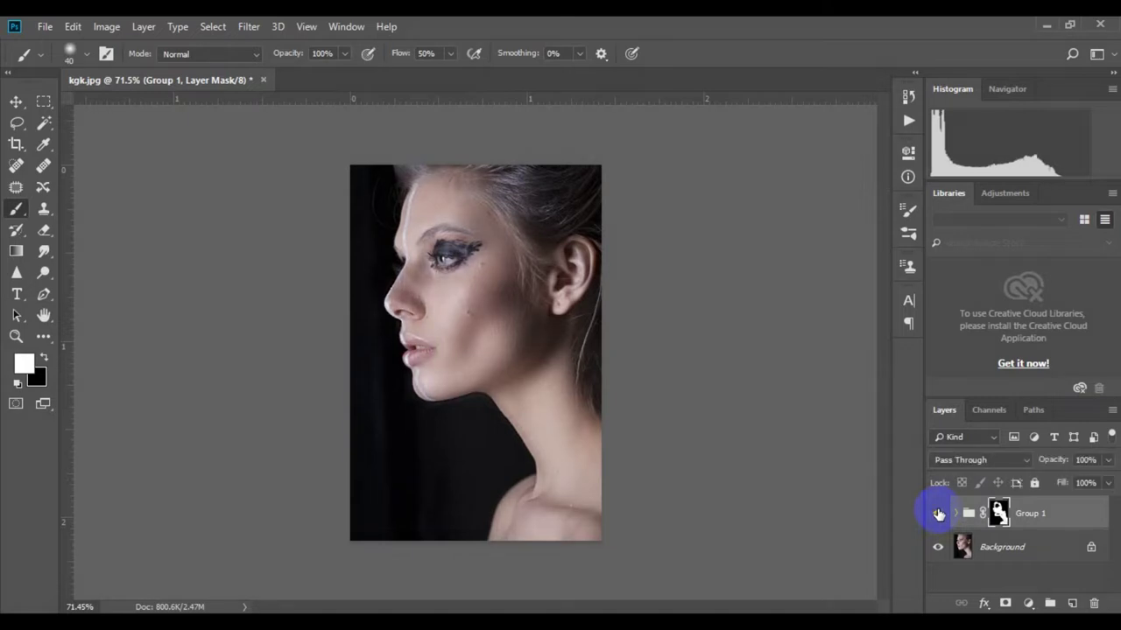
pyautogui.click(449, 288)
pyautogui.click(44, 359)
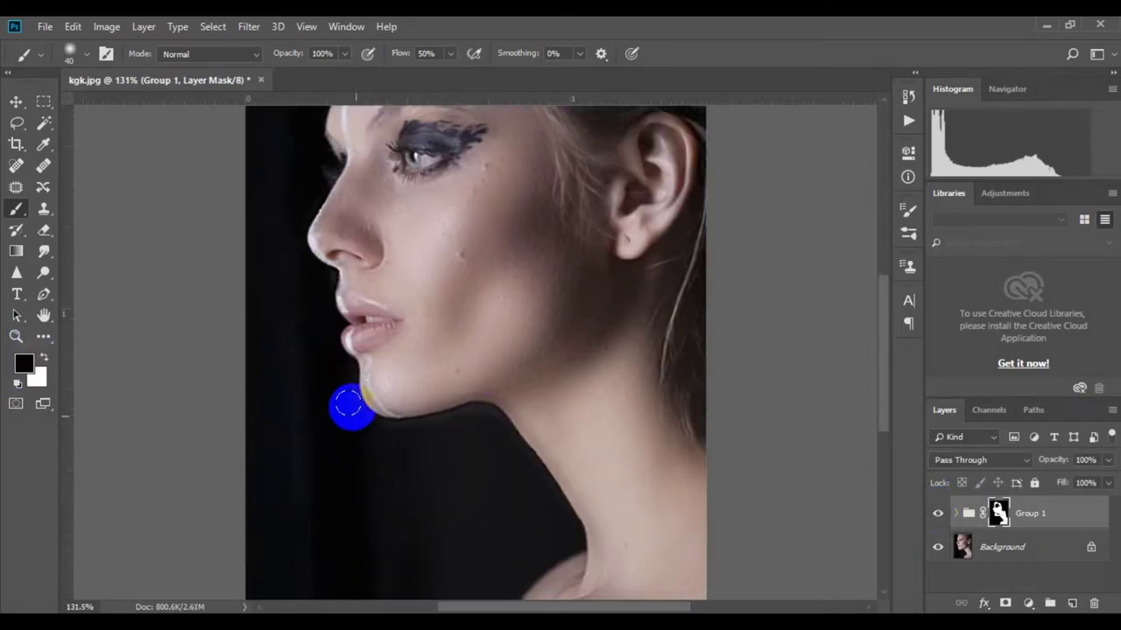
pyautogui.moveTo(354, 407)
pyautogui.mouseDown()
pyautogui.moveTo(413, 432)
pyautogui.moveTo(476, 420)
pyautogui.moveTo(550, 505)
pyautogui.mouseUp()
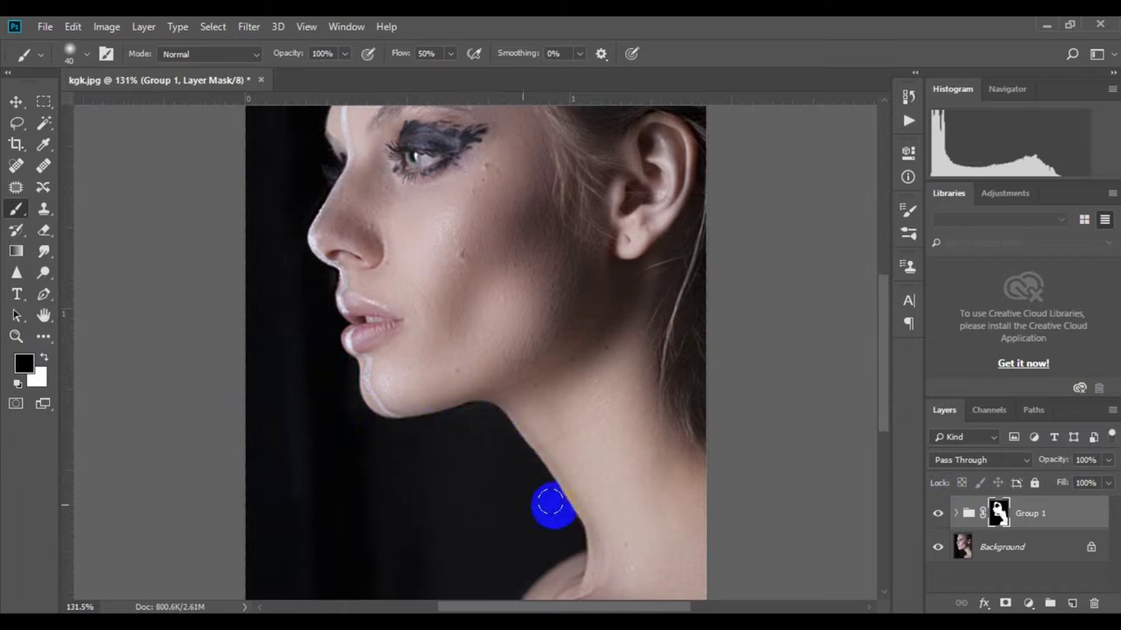
pyautogui.scroll(-1, 623, 425)
pyautogui.scroll(-2, 623, 426)
pyautogui.scroll(1, 650, 450)
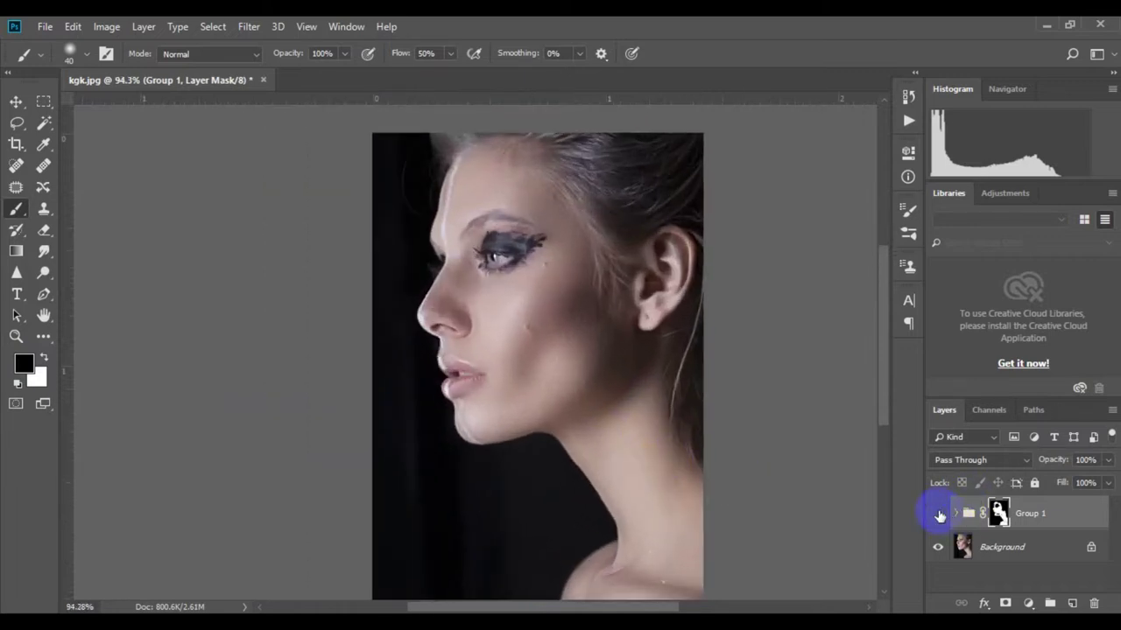
# Compare Group 1 on and off, then stamp all visible layers into a new Layer 2
pyautogui.click(938, 514)
pyautogui.click(937, 514)
pyautogui.scroll(10, 591, 326)
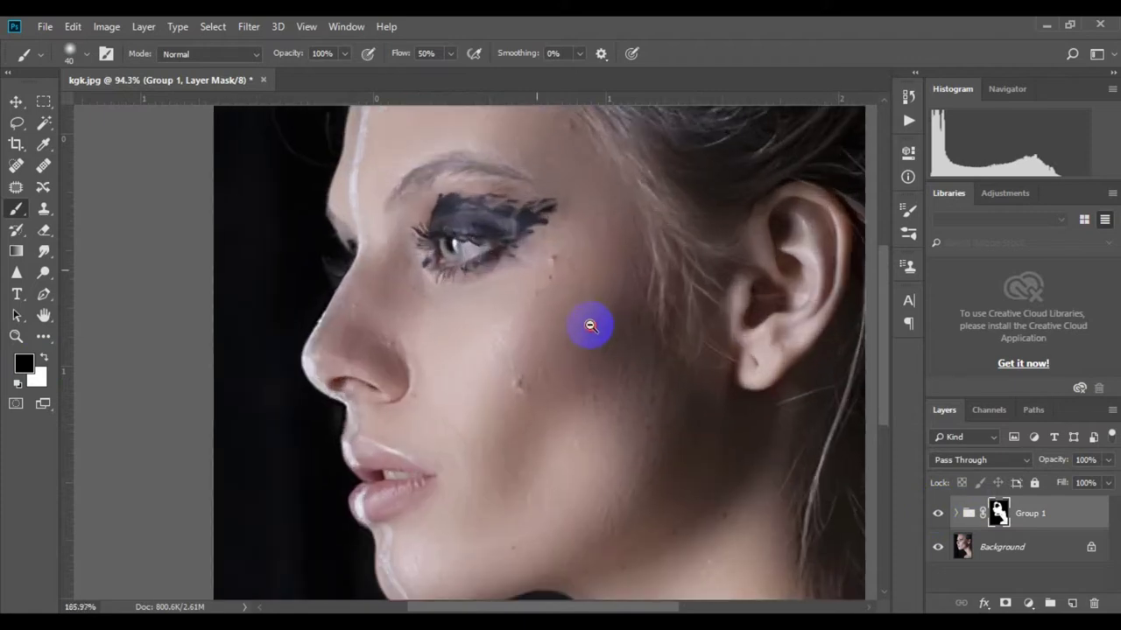
pyautogui.scroll(8, 591, 325)
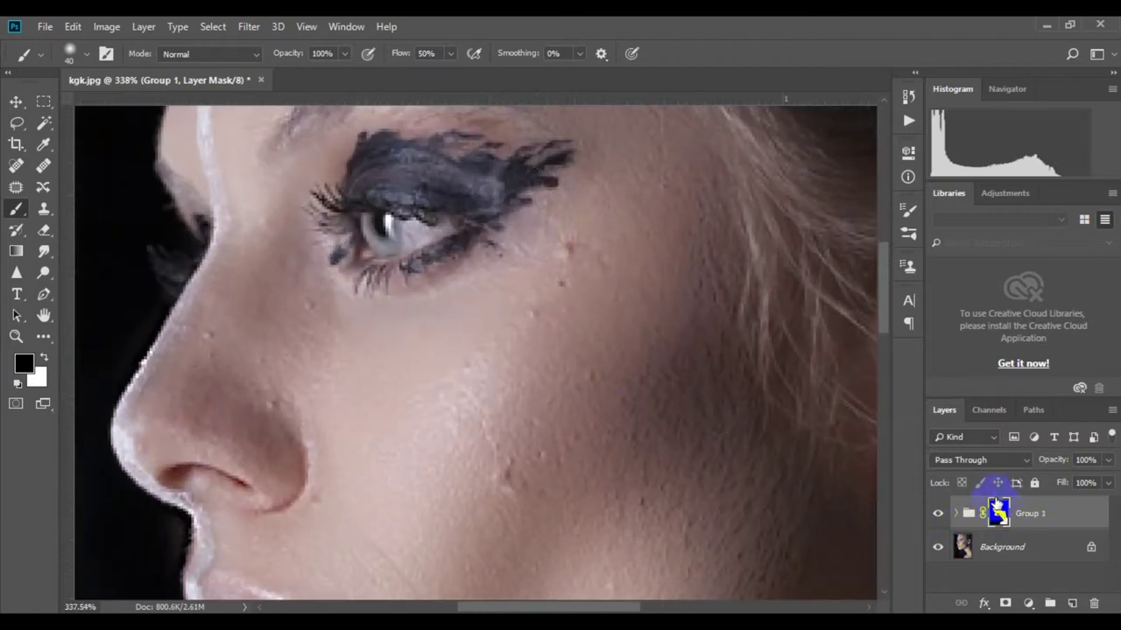
pyautogui.hotkey('ctrl', 'alt', 'shift', 'e')
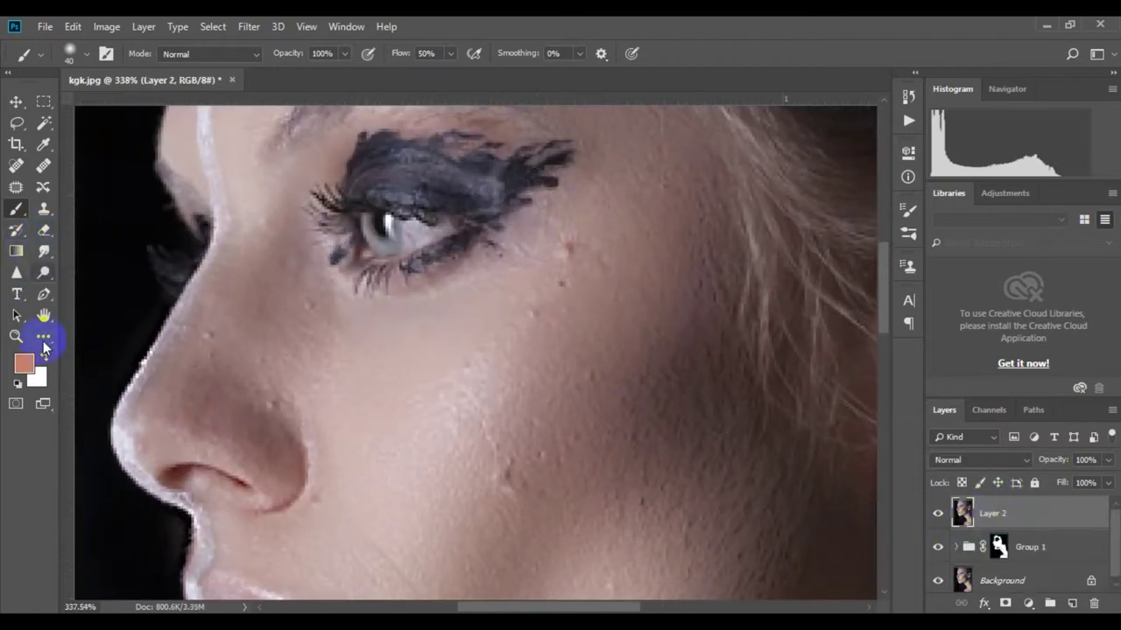
# Spot-heal the blemishes on the cheek near the eye and beside the nose
pyautogui.click(14, 165)
pyautogui.moveTo(566, 235); pyautogui.dragTo(565, 278)
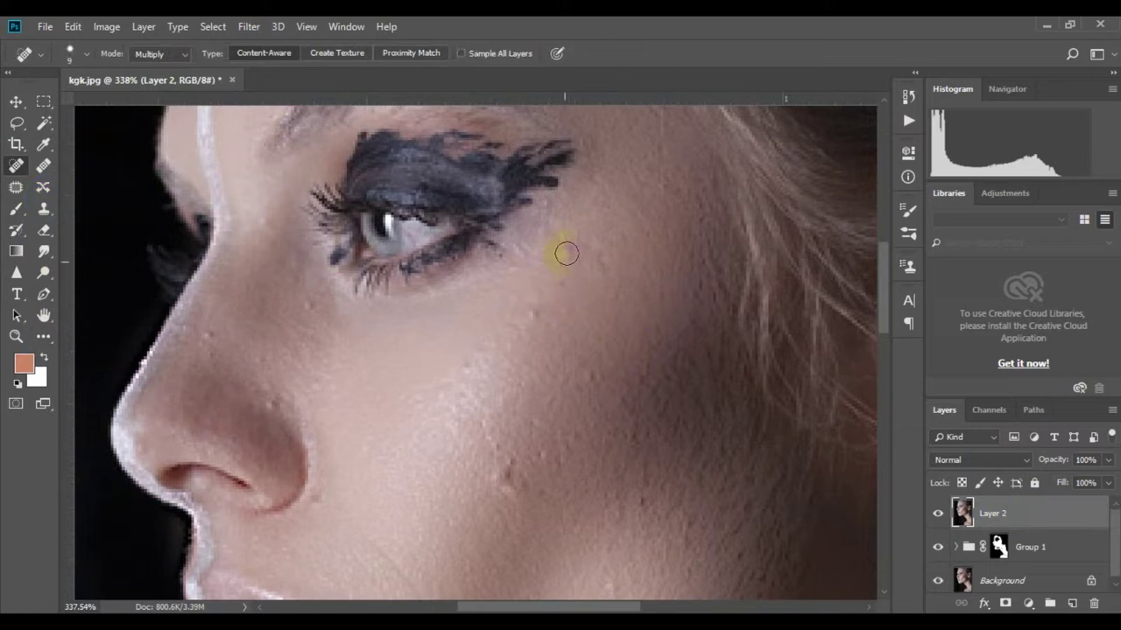
pyautogui.scroll(-3, 542, 395)
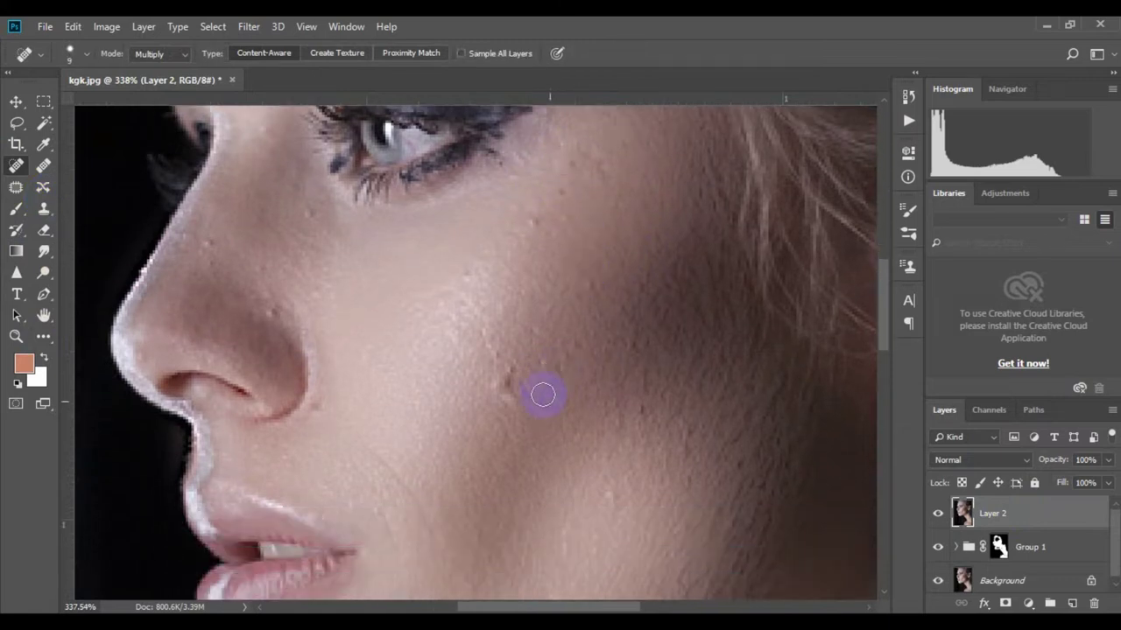
pyautogui.scroll(2, 328, 350)
pyautogui.scroll(1, 253, 347)
pyautogui.click(274, 406)
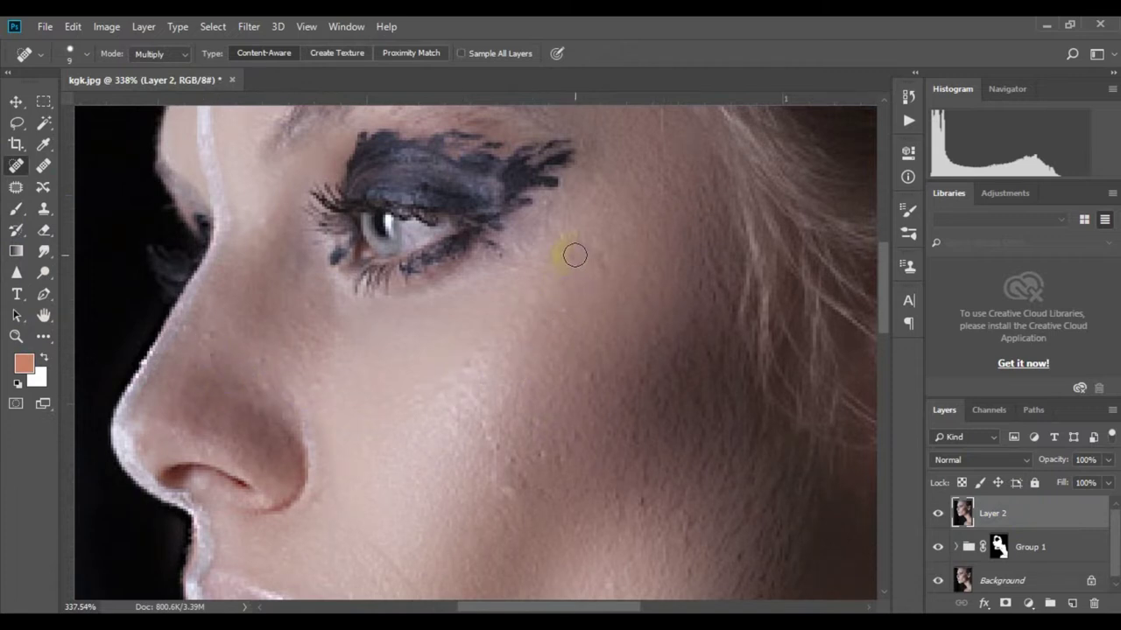
pyautogui.scroll(5, 578, 315)
pyautogui.scroll(4, 587, 342)
pyautogui.scroll(2, 525, 307)
pyautogui.scroll(1, 402, 262)
# Spot-heal the blemishes across the forehead and along the hairline
pyautogui.click(359, 239)
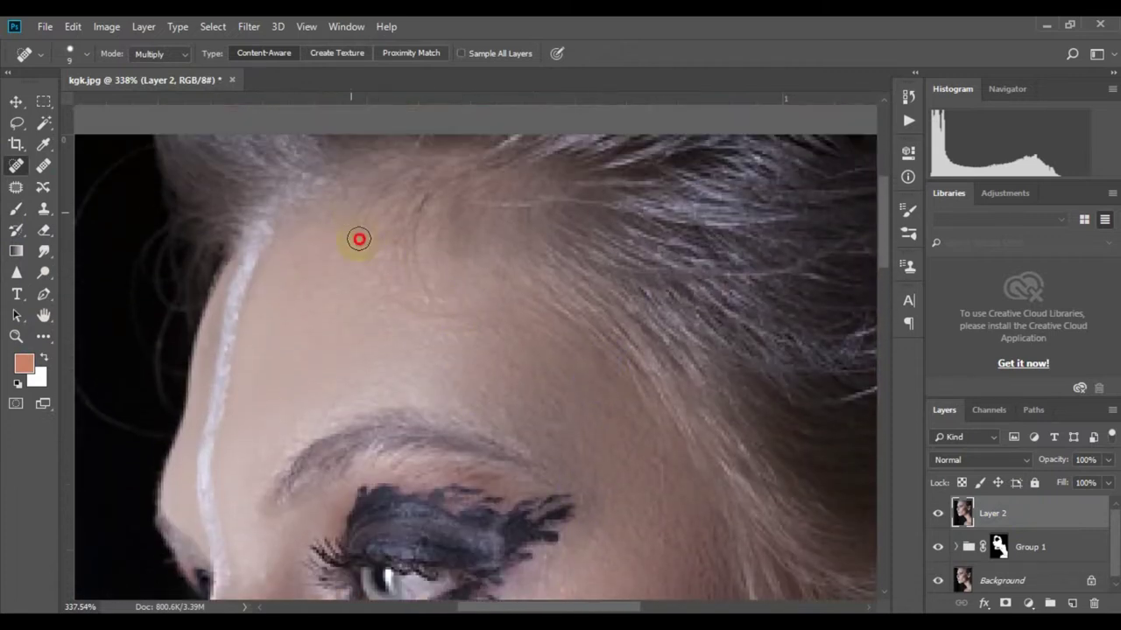
pyautogui.moveTo(481, 325); pyautogui.dragTo(385, 297)
pyautogui.click(422, 229)
pyautogui.click(405, 263)
pyautogui.click(379, 205)
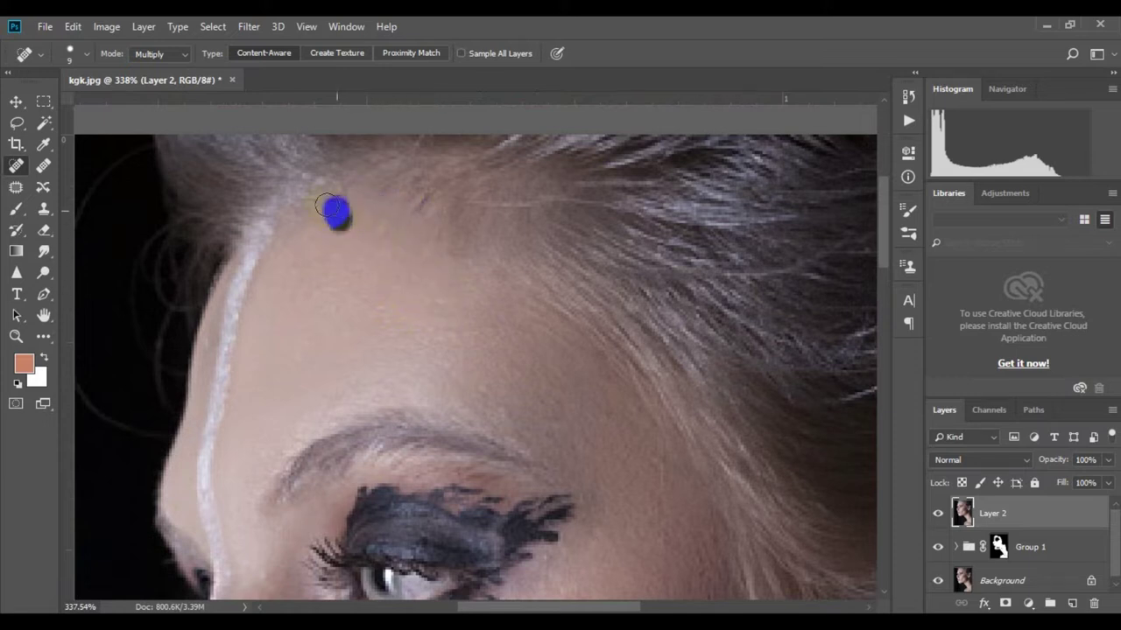
pyautogui.click(483, 232)
pyautogui.click(458, 219)
pyautogui.click(440, 199)
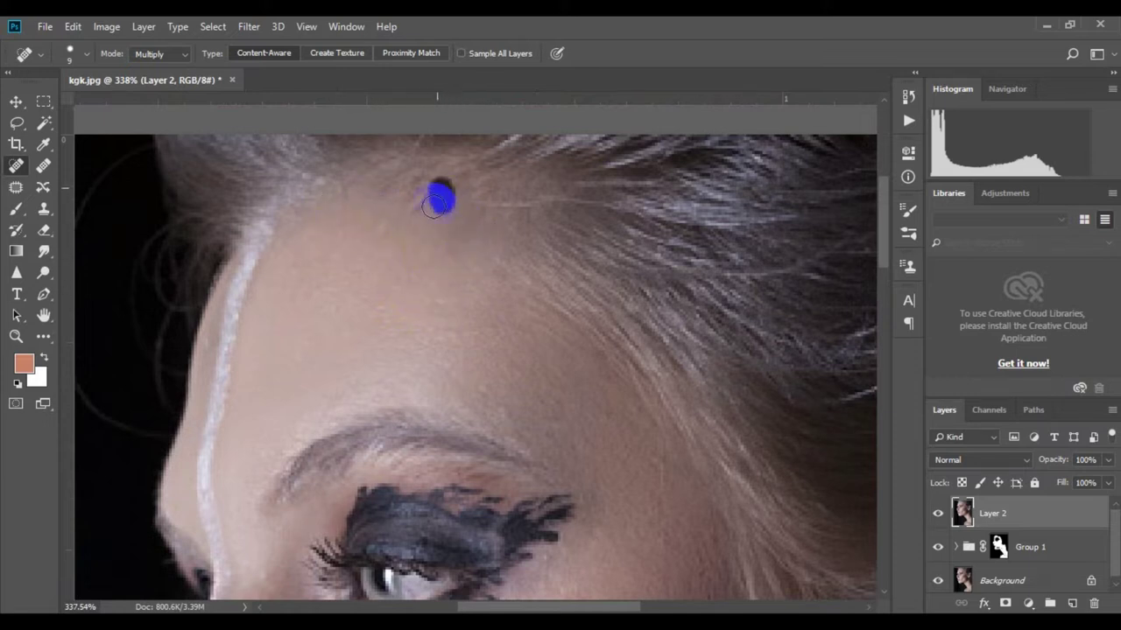
pyautogui.click(438, 230)
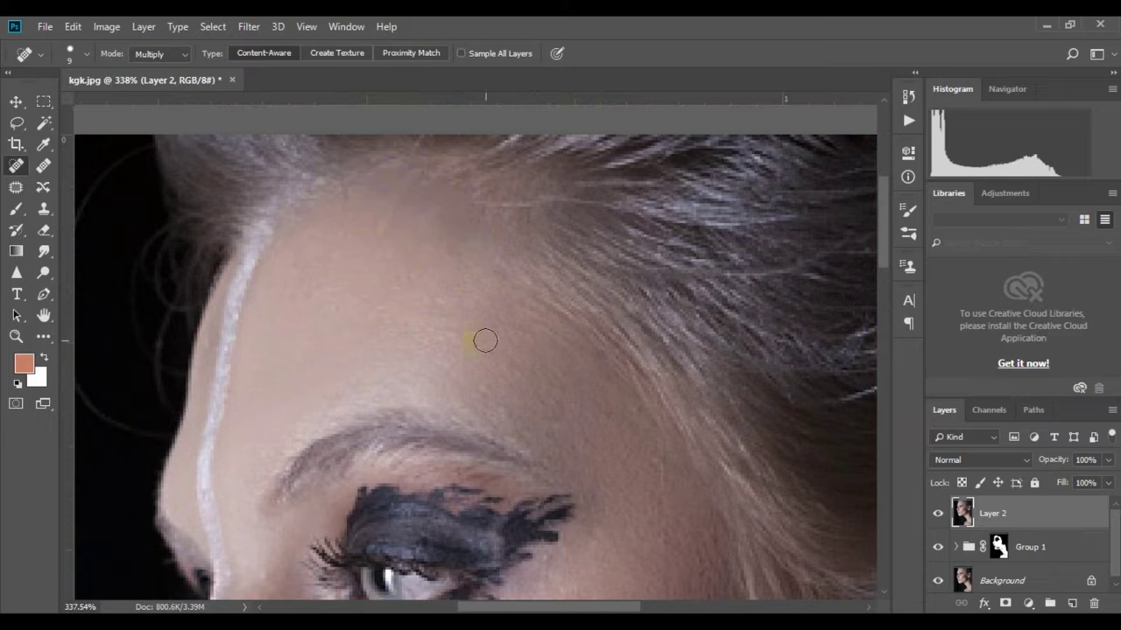
pyautogui.scroll(-3, 491, 333)
pyautogui.scroll(-2, 487, 326)
pyautogui.scroll(1, 487, 325)
pyautogui.scroll(1, 525, 342)
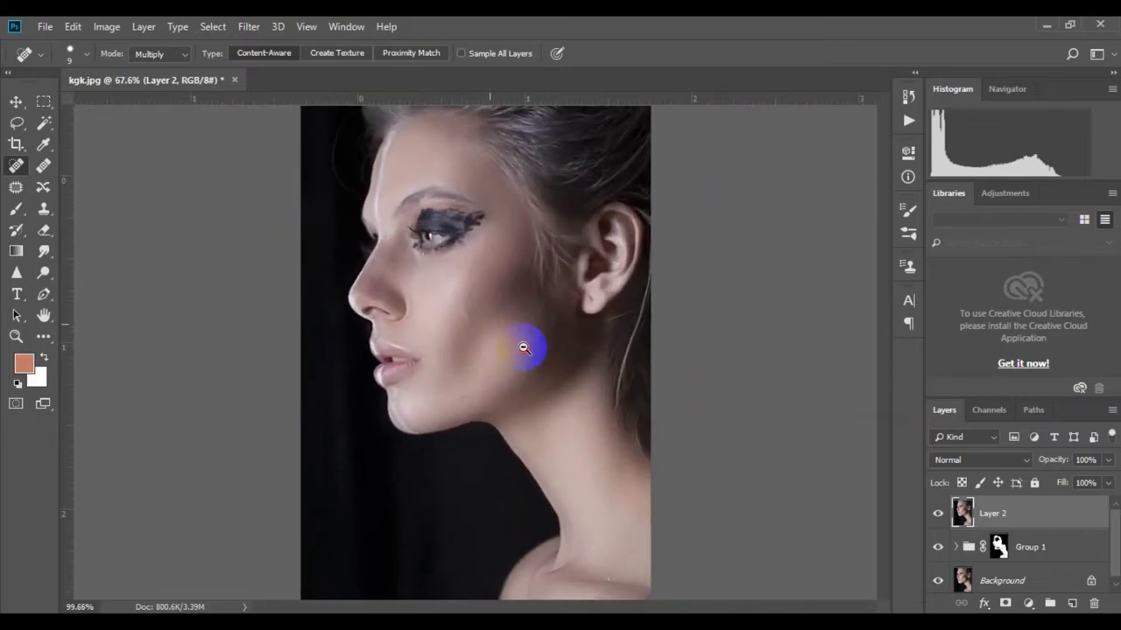
pyautogui.scroll(1, 570, 394)
pyautogui.scroll(-1, 570, 394)
# Duplicate Layer 2 and lower its exposure to -0.45 in the Camera Raw Filter
pyautogui.hotkey('ctrl', 'j')
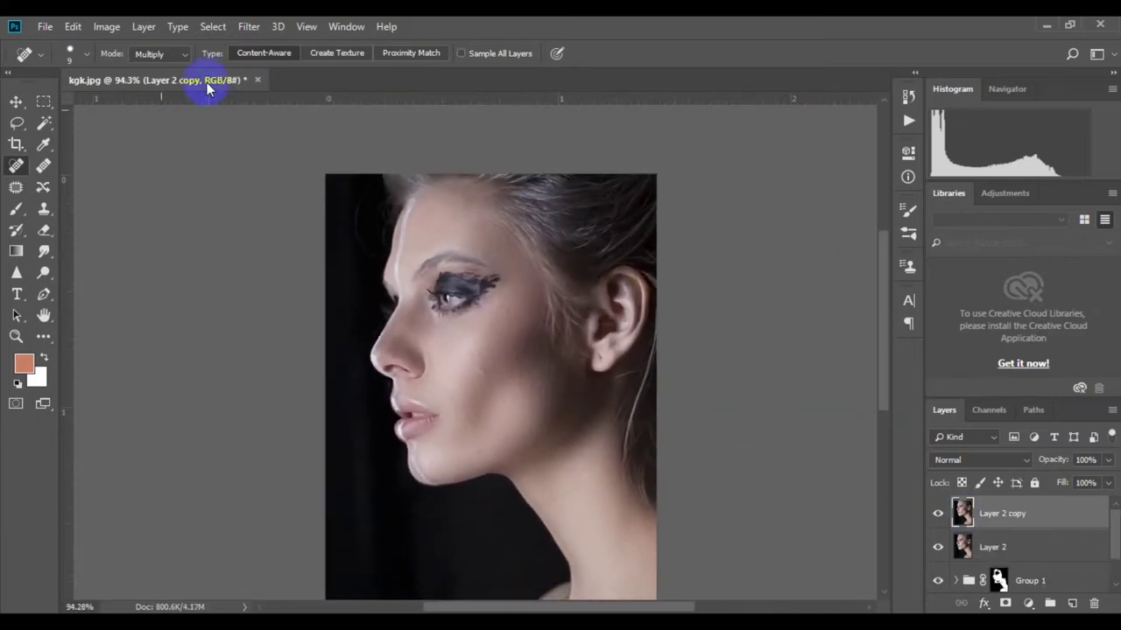
pyautogui.click(248, 27)
pyautogui.click(280, 125)
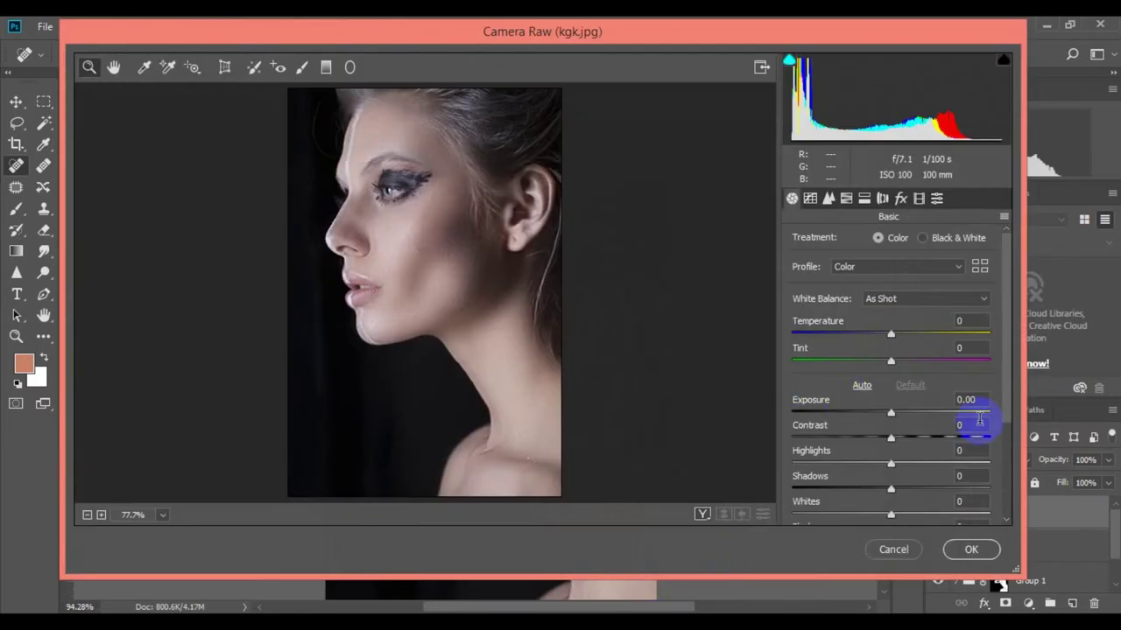
pyautogui.click(887, 412)
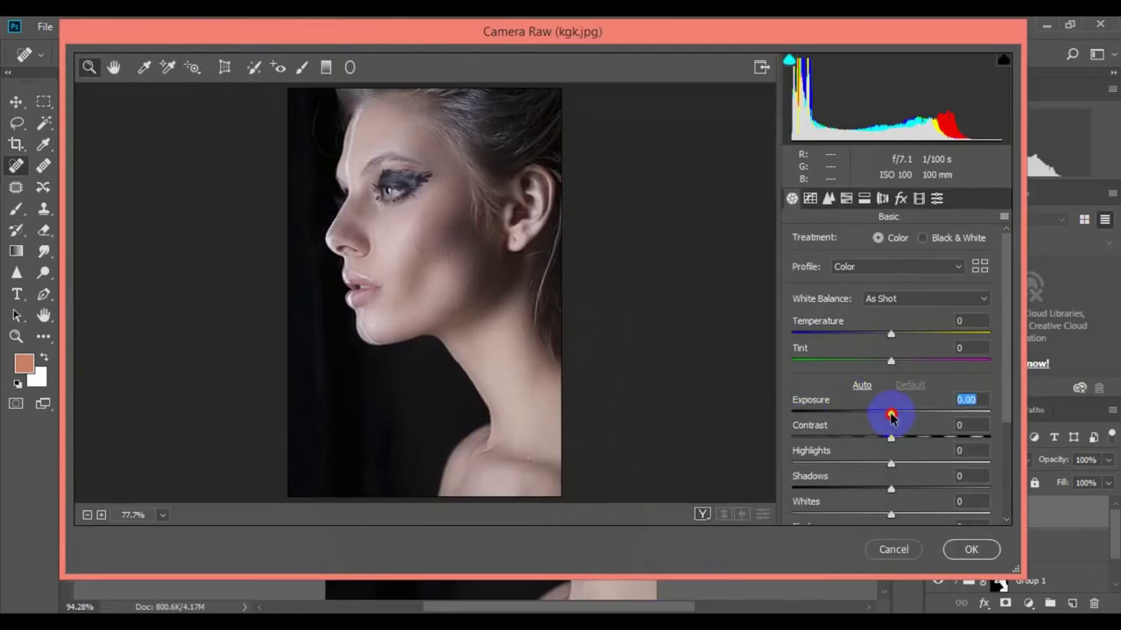
pyautogui.moveTo(885, 415); pyautogui.dragTo(882, 412)
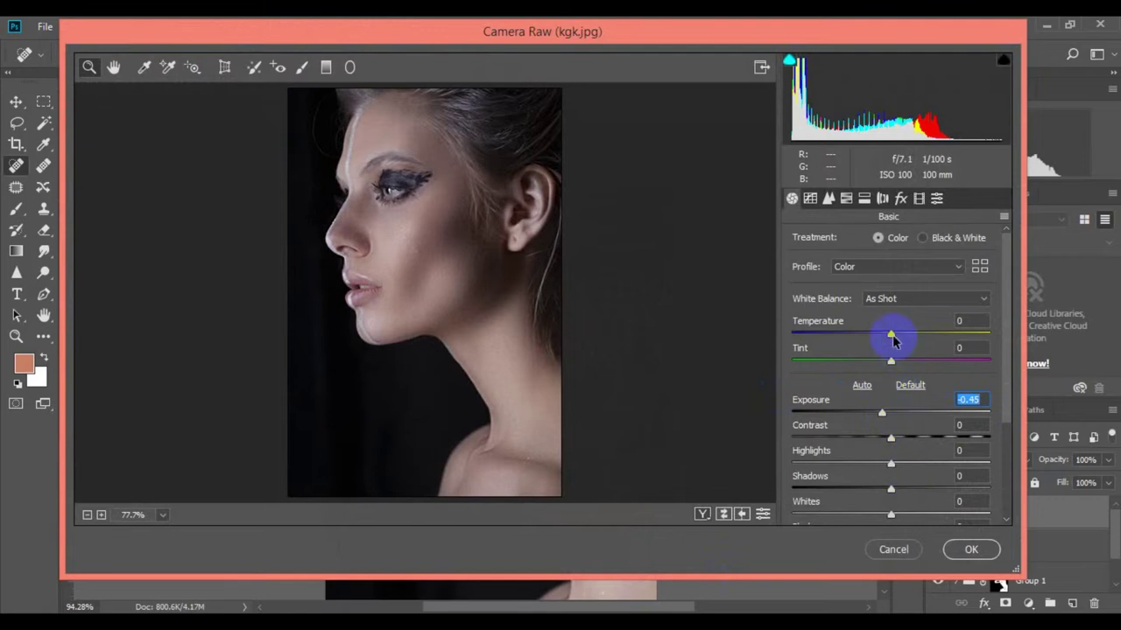
# Set temperature +5, highlights -7, whites -3, blacks +6 and clarity -9, then apply
pyautogui.moveTo(891, 334); pyautogui.dragTo(897, 337)
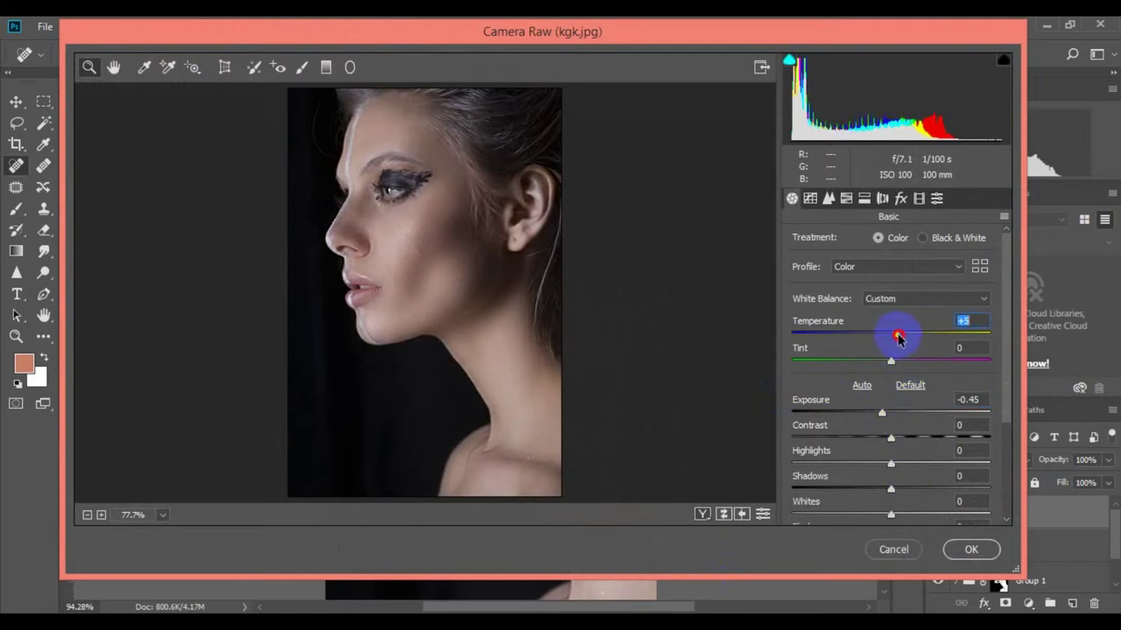
pyautogui.scroll(-2, 889, 442)
pyautogui.moveTo(891, 383)
pyautogui.mouseDown()
pyautogui.moveTo(911, 389)
pyautogui.moveTo(884, 386)
pyautogui.mouseUp()
pyautogui.moveTo(891, 435)
pyautogui.mouseDown()
pyautogui.moveTo(861, 438)
pyautogui.moveTo(890, 441)
pyautogui.moveTo(893, 460)
pyautogui.mouseUp()
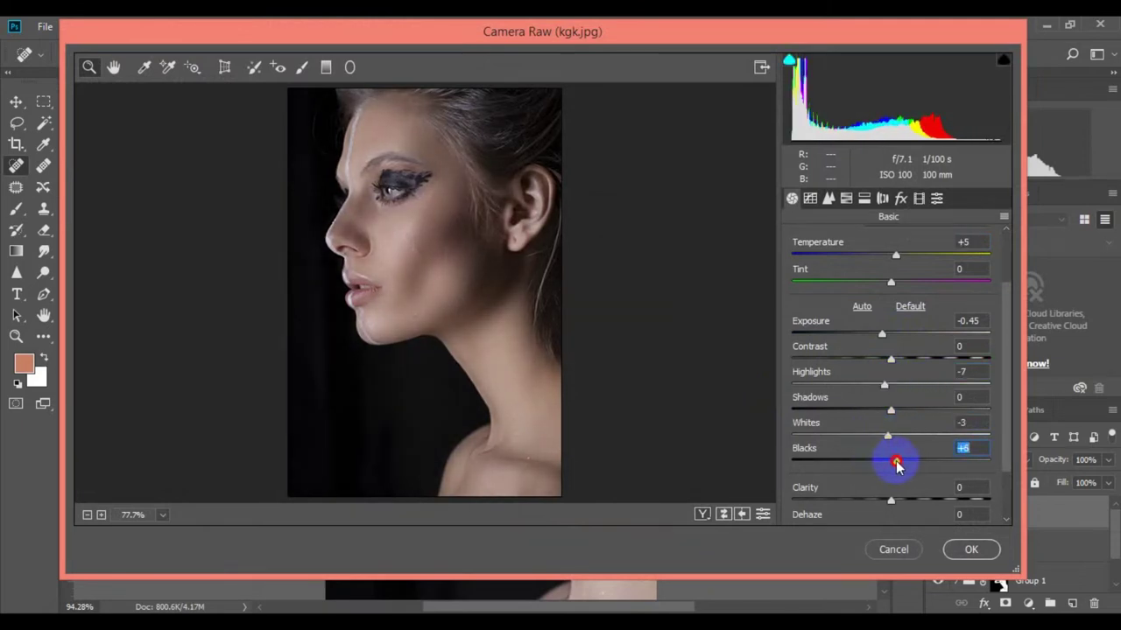
pyautogui.moveTo(893, 512)
pyautogui.mouseDown()
pyautogui.moveTo(963, 495)
pyautogui.moveTo(930, 507)
pyautogui.moveTo(881, 497)
pyautogui.mouseUp()
pyautogui.click(964, 550)
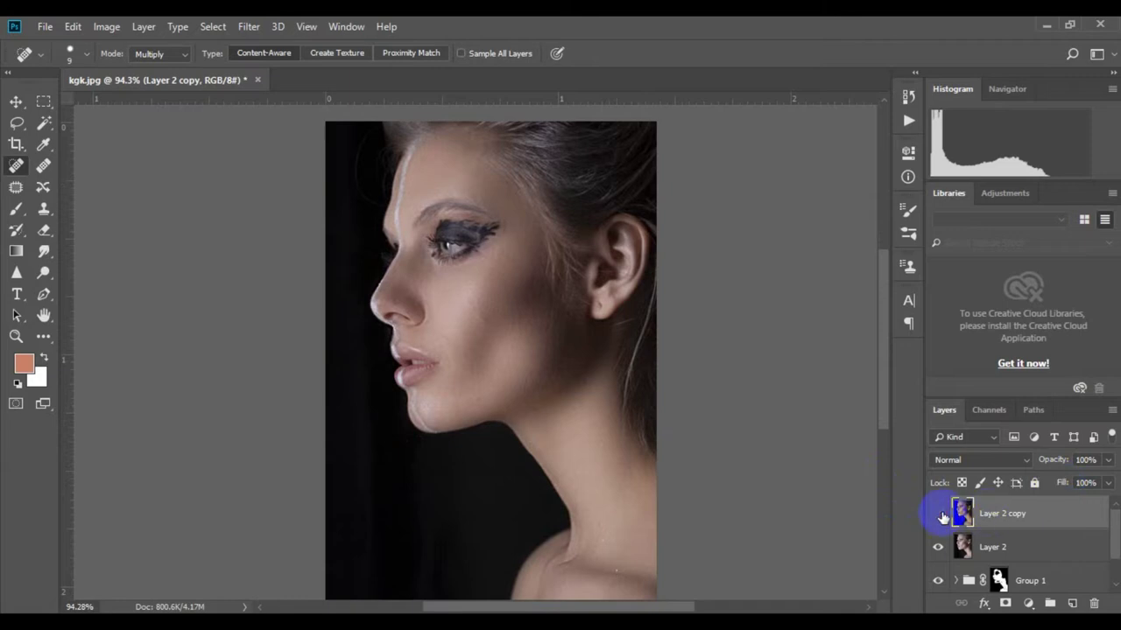
# Duplicate the graded layer and dodge the forehead at 6% Midtones exposure
pyautogui.click(939, 514)
pyautogui.click(938, 514)
pyautogui.scroll(2, 507, 300)
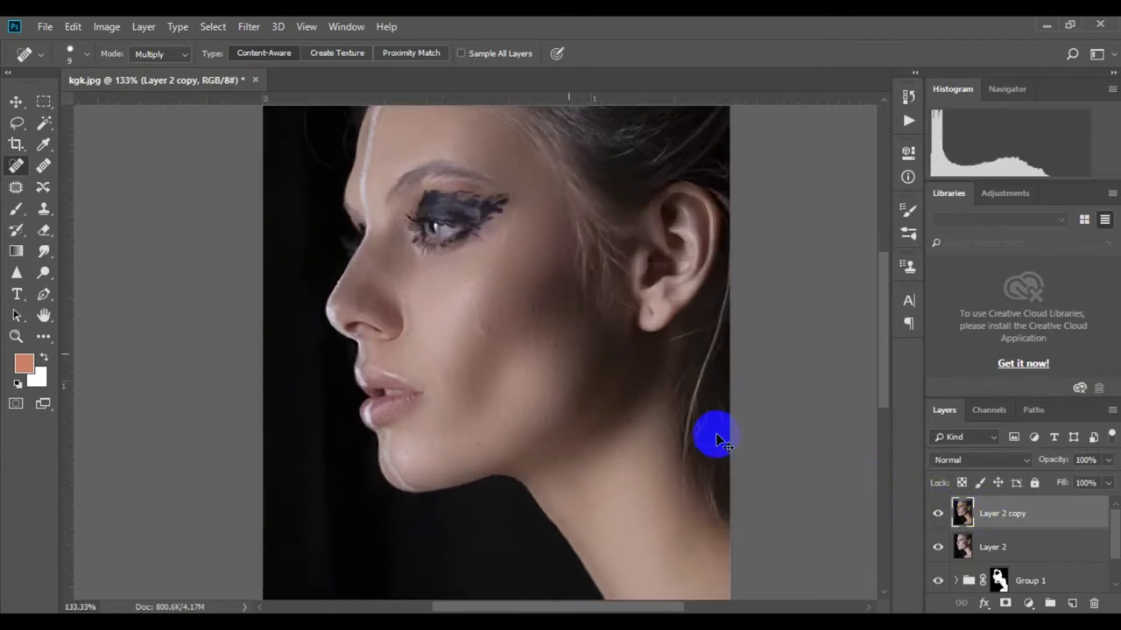
pyautogui.hotkey('ctrl', 'j')
pyautogui.click(43, 252)
pyautogui.scroll(2, 320, 263)
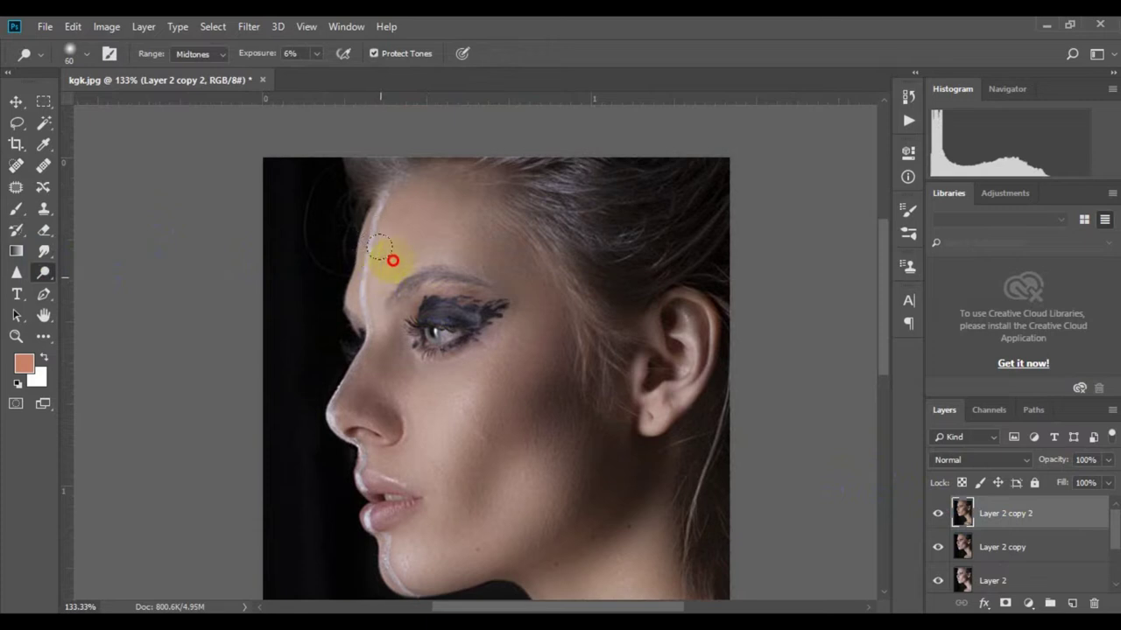
pyautogui.moveTo(415, 250); pyautogui.dragTo(429, 233)
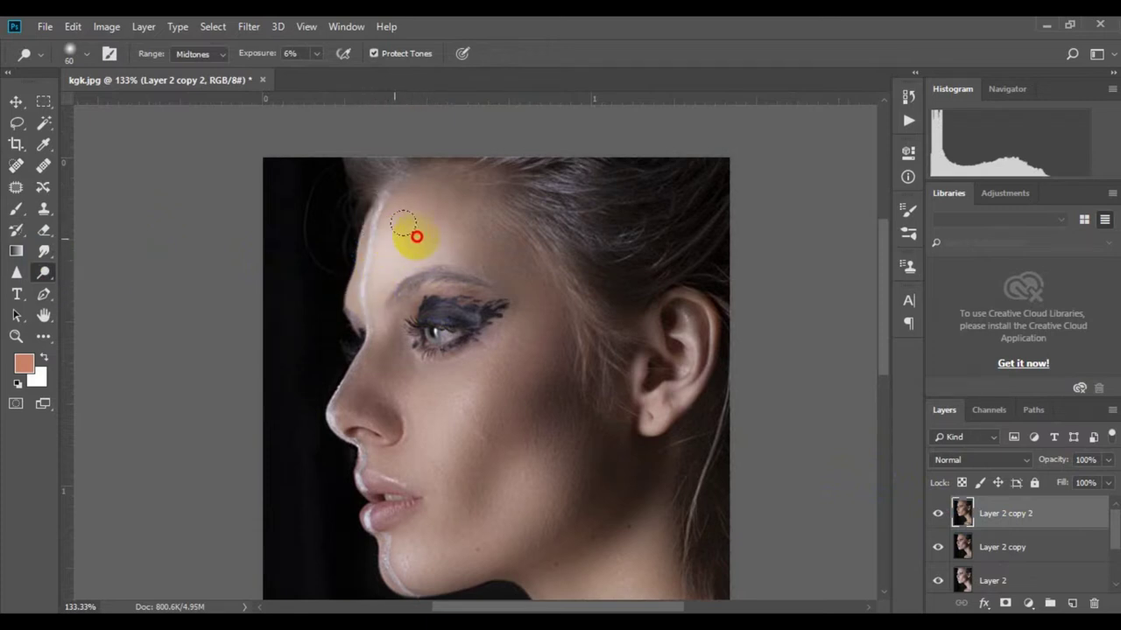
pyautogui.moveTo(400, 212); pyautogui.dragTo(412, 242)
# Dodge the cheek below the eye and, with a smaller brush, the nose
pyautogui.scroll(-2, 473, 289)
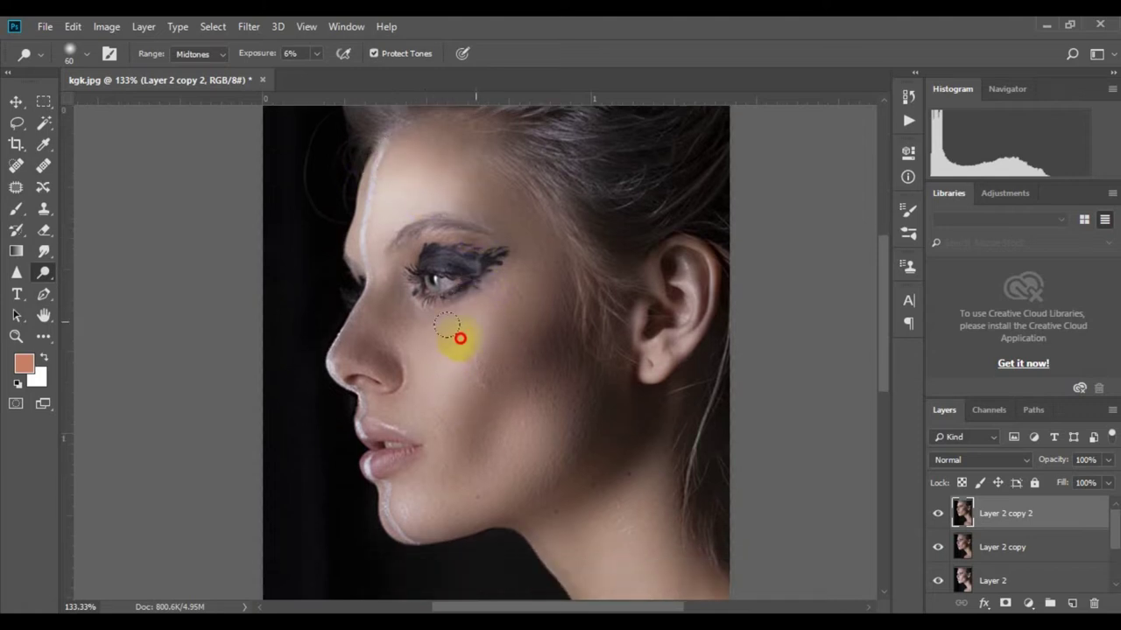
pyautogui.moveTo(469, 327); pyautogui.dragTo(508, 312)
pyautogui.moveTo(457, 350); pyautogui.dragTo(420, 397)
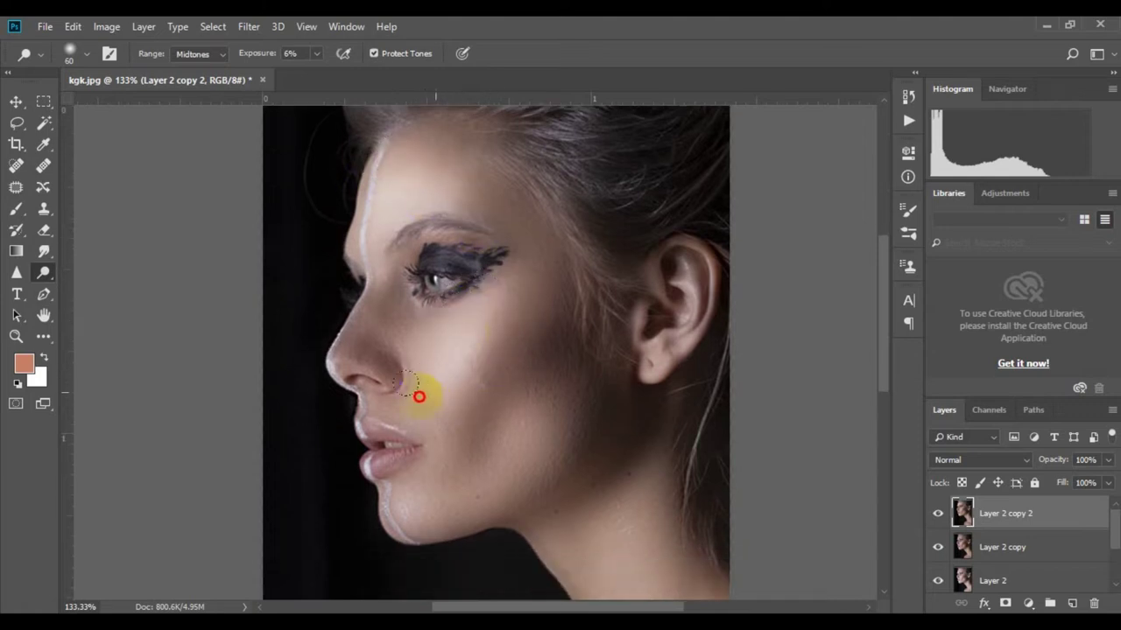
pyautogui.scroll(2, 344, 357)
pyautogui.press('[')
pyautogui.press('[')
pyautogui.press('[')
pyautogui.moveTo(348, 350)
pyautogui.mouseDown()
pyautogui.moveTo(374, 327)
pyautogui.moveTo(337, 394)
pyautogui.moveTo(372, 341)
pyautogui.moveTo(371, 267)
pyautogui.moveTo(376, 309)
pyautogui.moveTo(335, 391)
pyautogui.mouseUp()
pyautogui.scroll(-5, 490, 475)
# With a slightly larger Dodge brush, lighten the cheek up to the under-eye area
pyautogui.scroll(3, 487, 438)
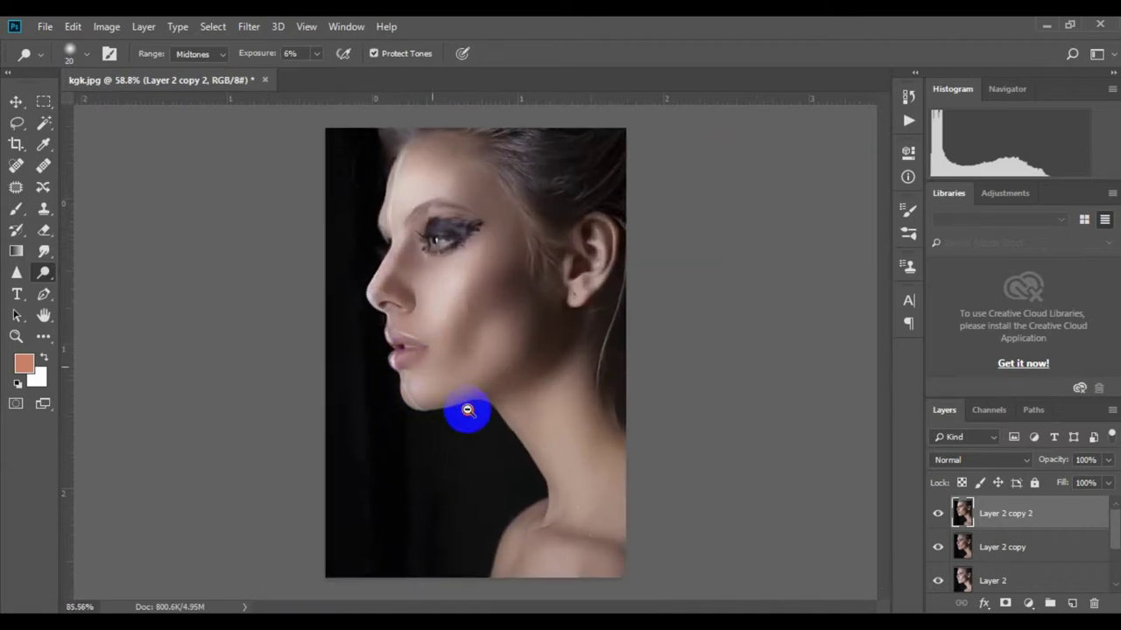
pyautogui.scroll(2, 464, 412)
pyautogui.scroll(1, 378, 295)
pyautogui.press(']')
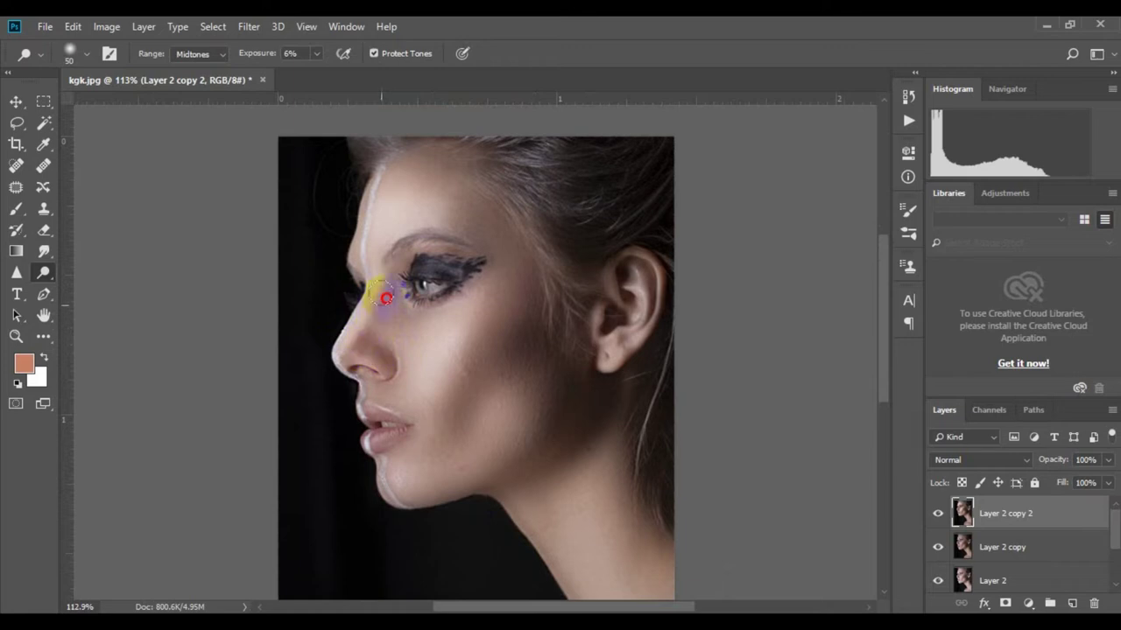
pyautogui.moveTo(478, 359); pyautogui.dragTo(491, 293)
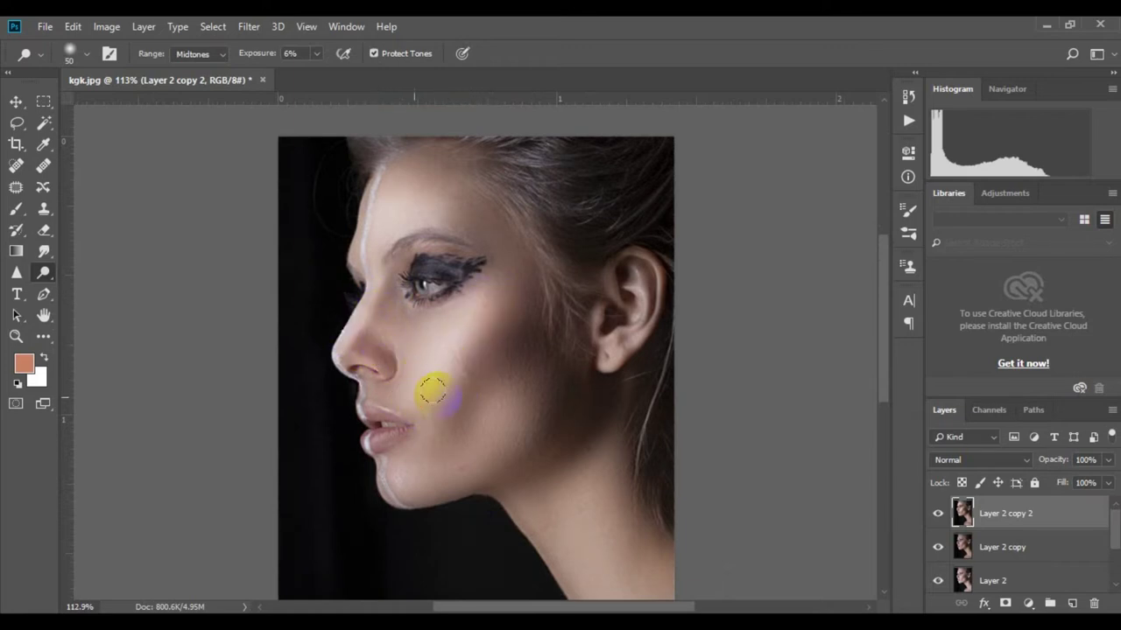
pyautogui.scroll(-2, 432, 389)
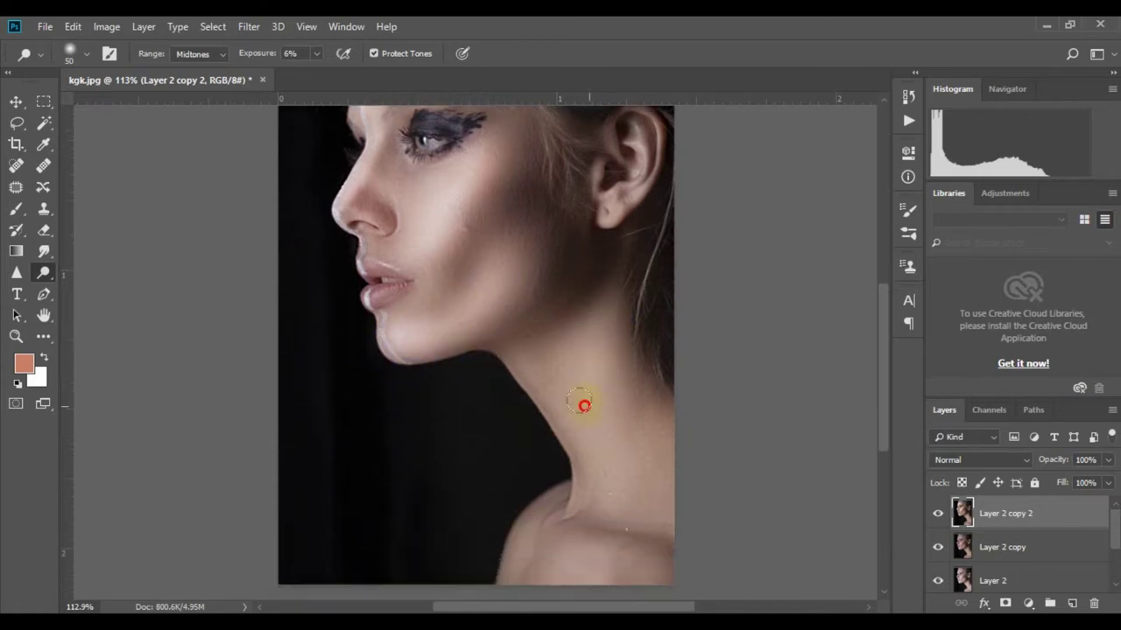
# Dodge the side of the neck, brightening it further up toward the jaw
pyautogui.moveTo(584, 405); pyautogui.dragTo(576, 312)
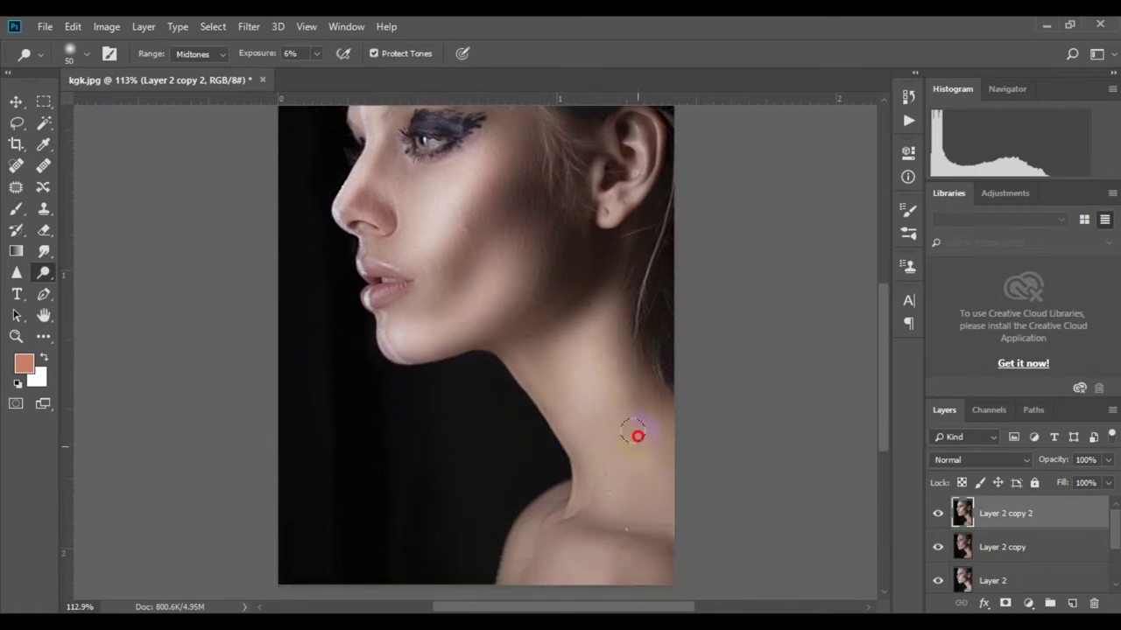
pyautogui.scroll(-3, 610, 416)
pyautogui.moveTo(651, 399); pyautogui.dragTo(624, 300)
pyautogui.scroll(-1, 624, 301)
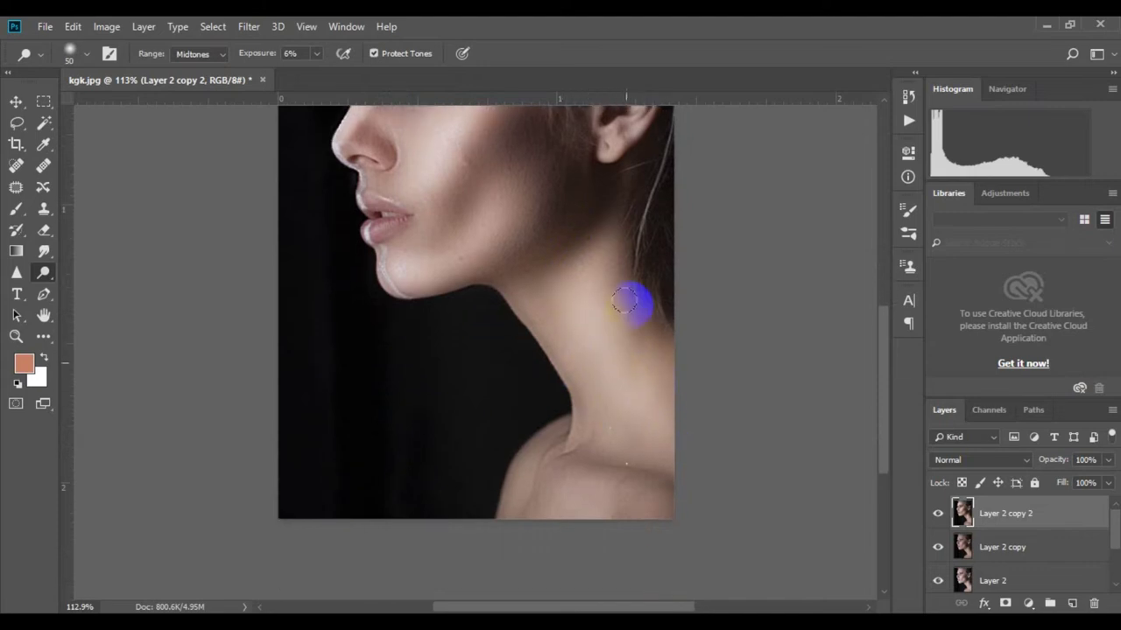
pyautogui.scroll(6, 610, 398)
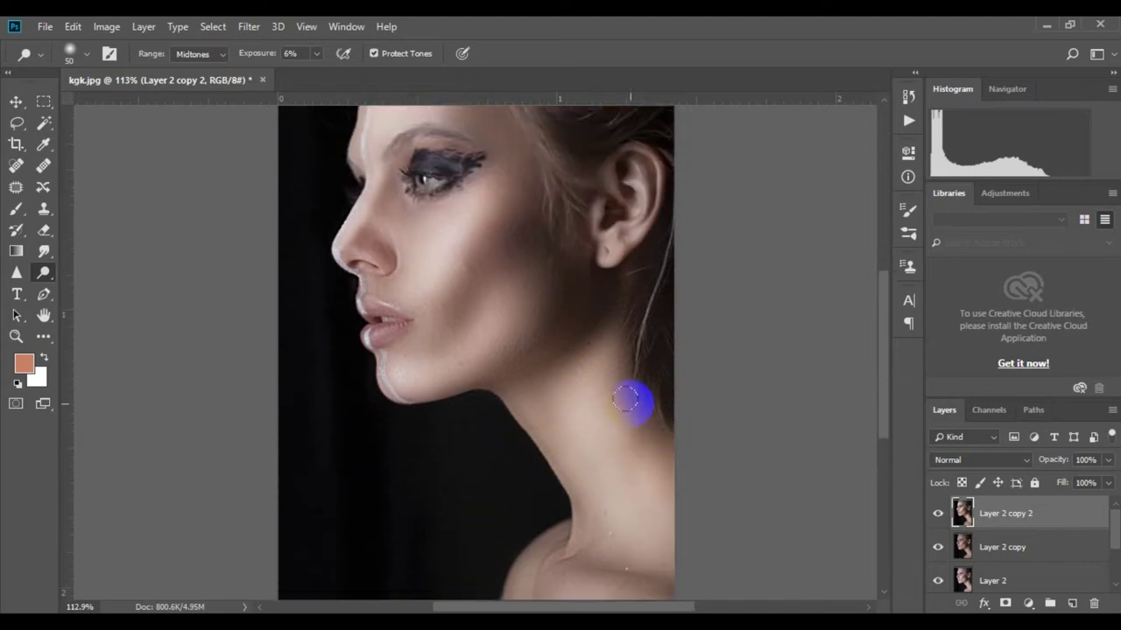
pyautogui.scroll(-5, 482, 358)
pyautogui.scroll(2, 545, 412)
pyautogui.scroll(2, 500, 300)
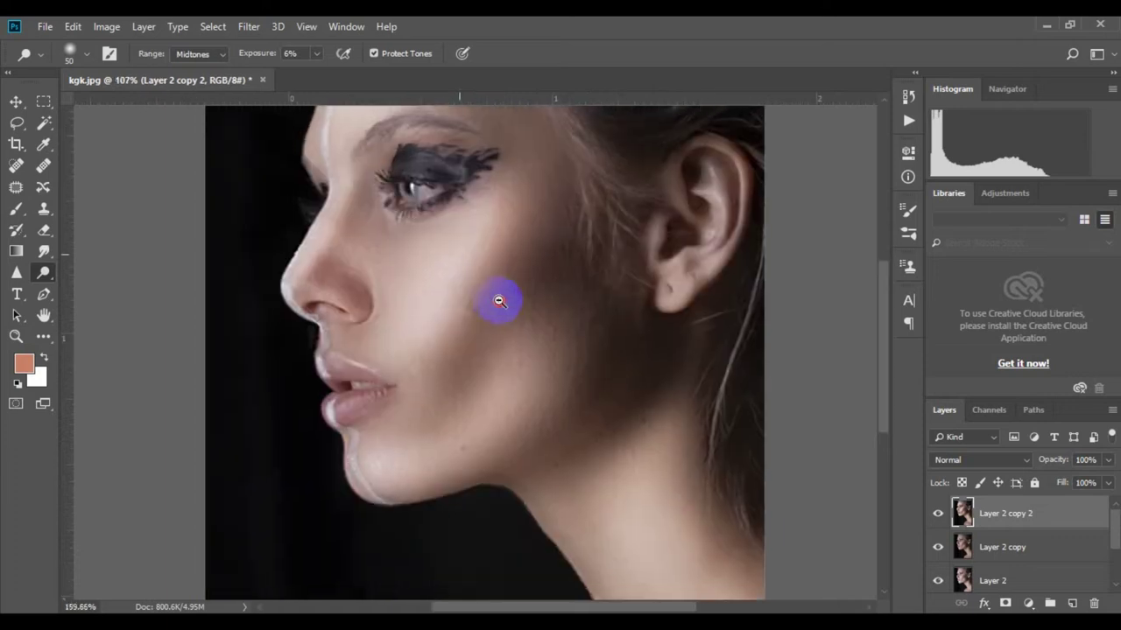
pyautogui.scroll(-1, 465, 277)
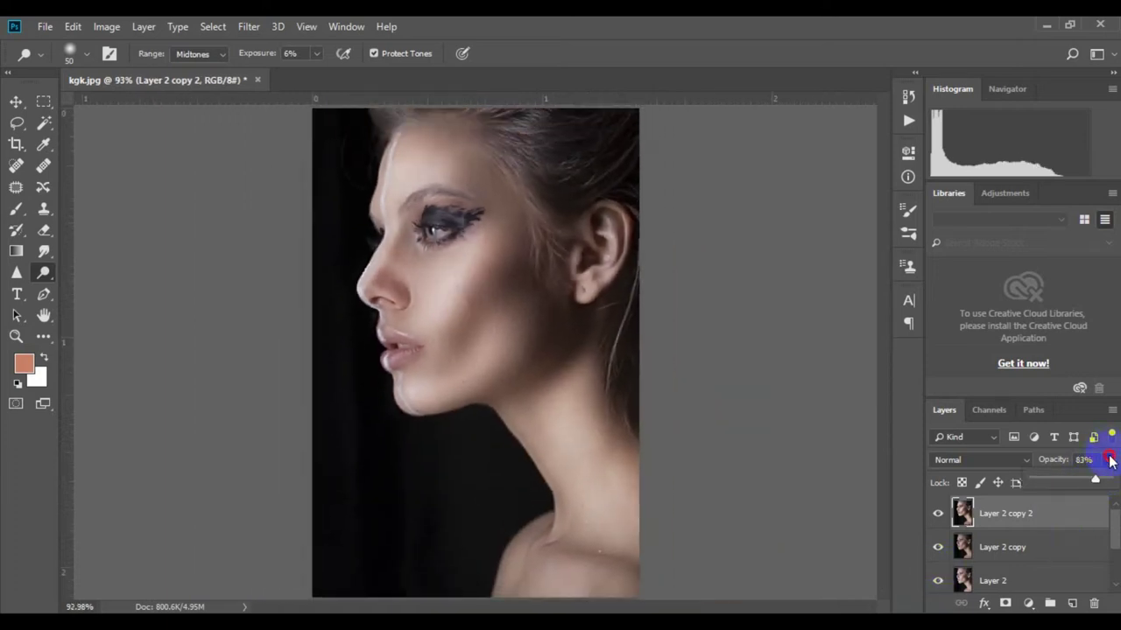
# Switch to the Burn tool and set the foreground colour to orange fb6634
pyautogui.scroll(5, 394, 317)
pyautogui.rightClick(44, 272)
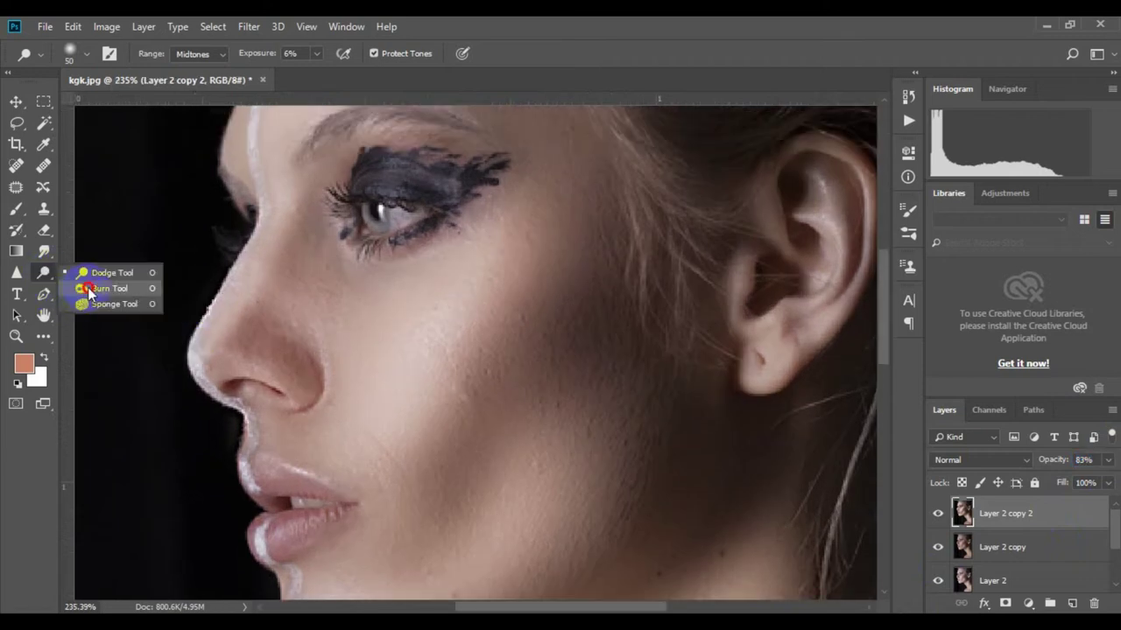
pyautogui.click(88, 292)
pyautogui.scroll(1, 251, 298)
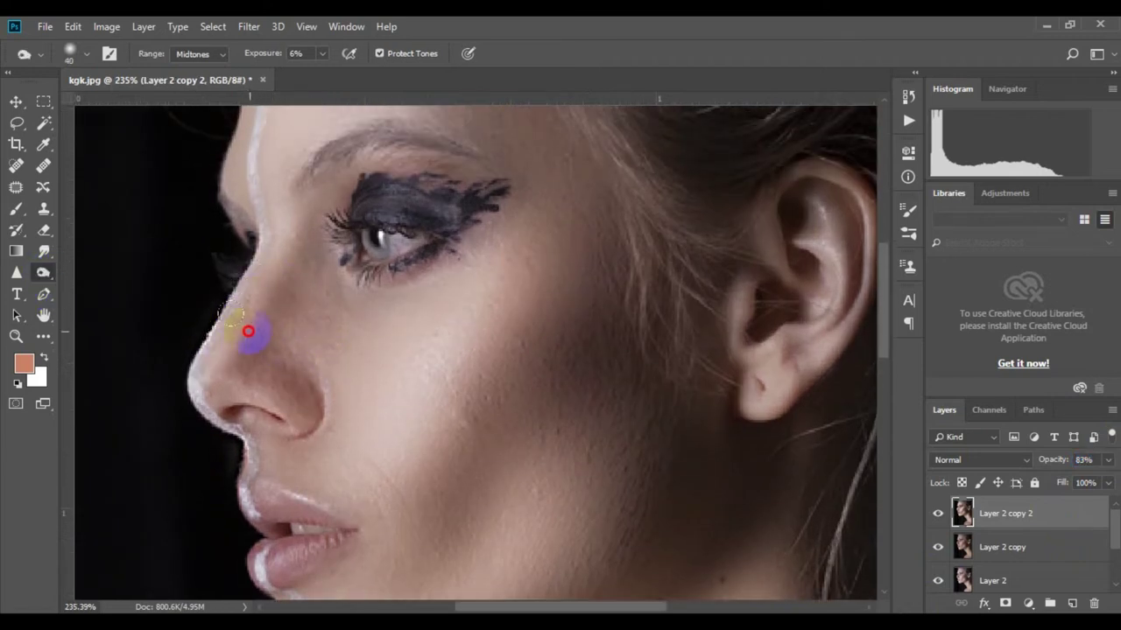
pyautogui.click(24, 363)
pyautogui.moveTo(838, 125); pyautogui.dragTo(858, 132)
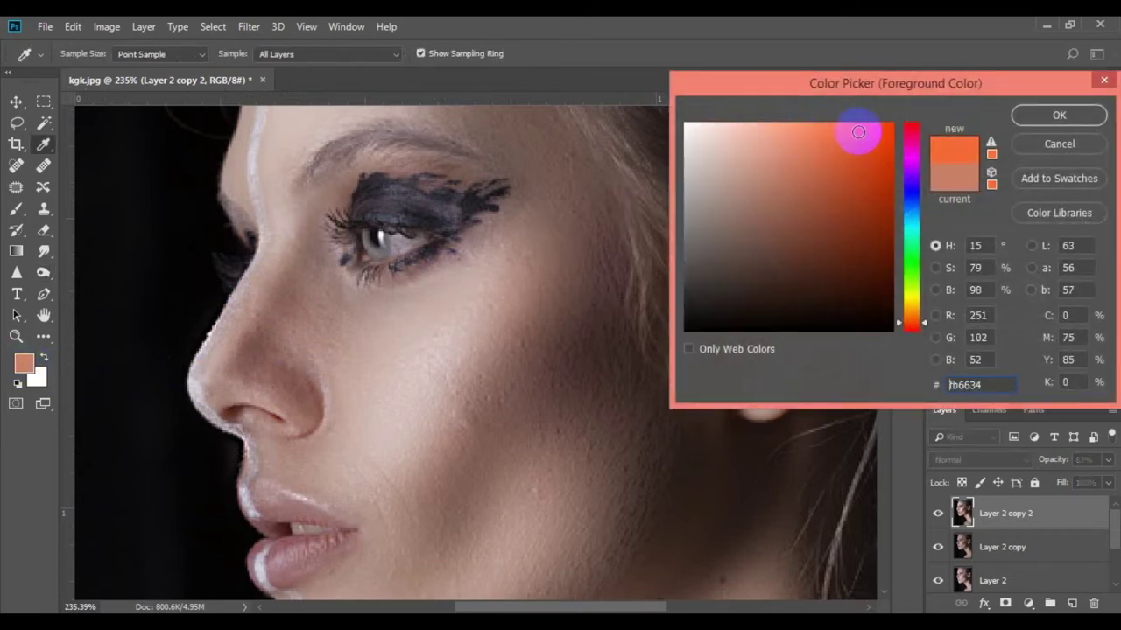
pyautogui.click(1059, 115)
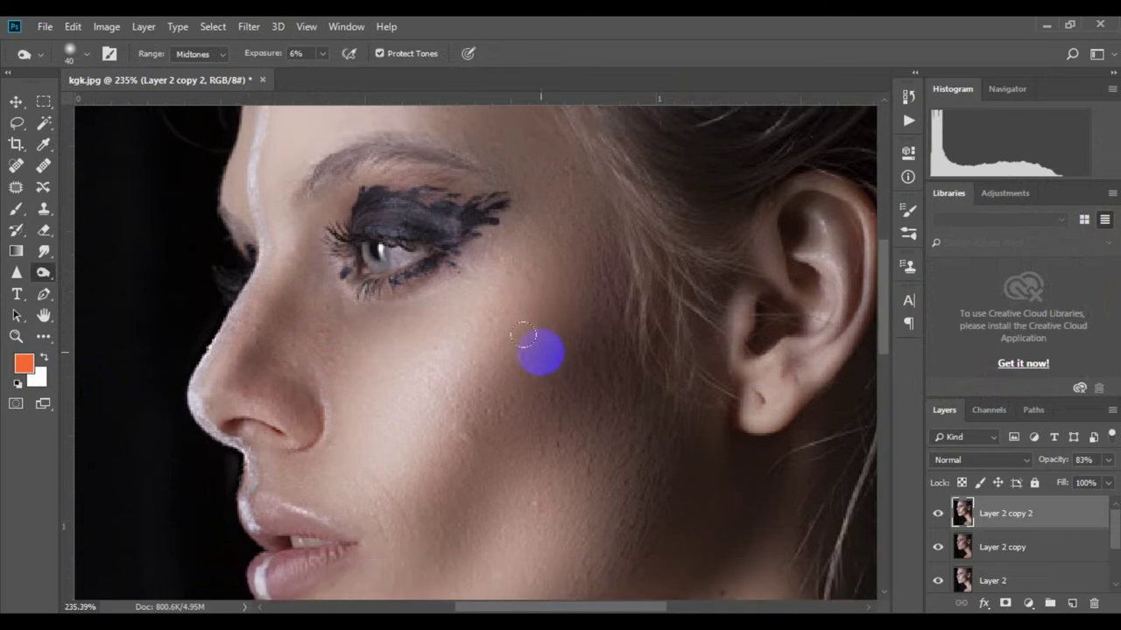
# Burn the cheek and jaw up toward the ear
pyautogui.scroll(-3, 537, 353)
pyautogui.moveTo(542, 404)
pyautogui.mouseDown()
pyautogui.moveTo(534, 306)
pyautogui.moveTo(553, 214)
pyautogui.moveTo(570, 270)
pyautogui.moveTo(613, 282)
pyautogui.moveTo(692, 450)
pyautogui.moveTo(650, 513)
pyautogui.moveTo(608, 538)
pyautogui.mouseUp()
pyautogui.scroll(-5, 610, 477)
pyautogui.scroll(-2, 610, 477)
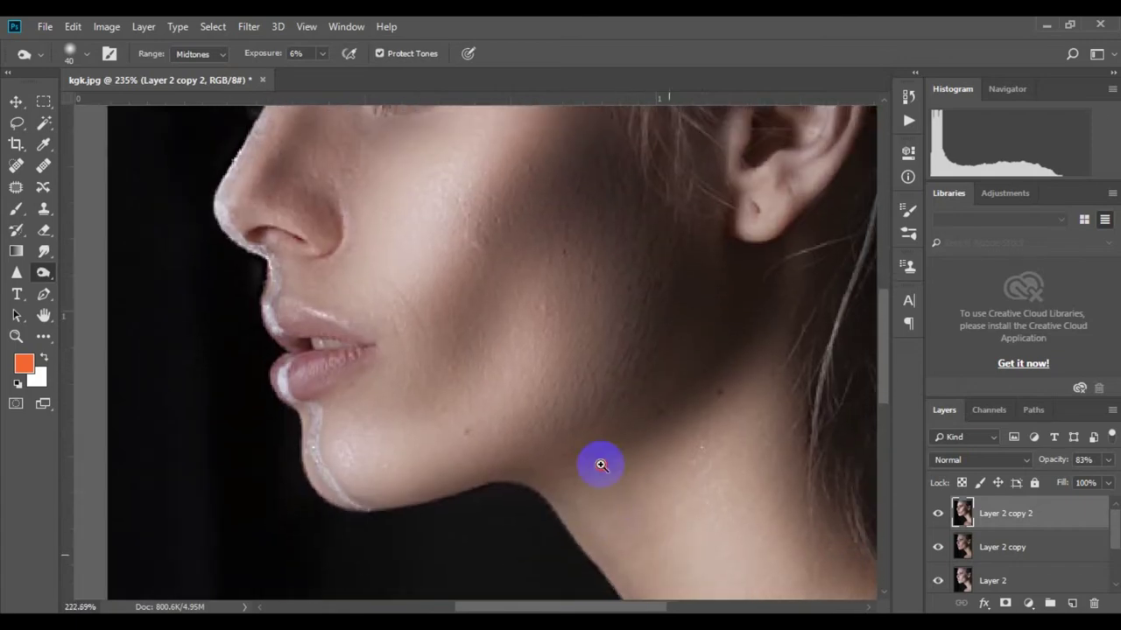
pyautogui.scroll(-3, 600, 463)
# Burn the skin from the shoulder up along the edge of the neck
pyautogui.scroll(2, 457, 406)
pyautogui.scroll(1, 491, 438)
pyautogui.scroll(2, 483, 371)
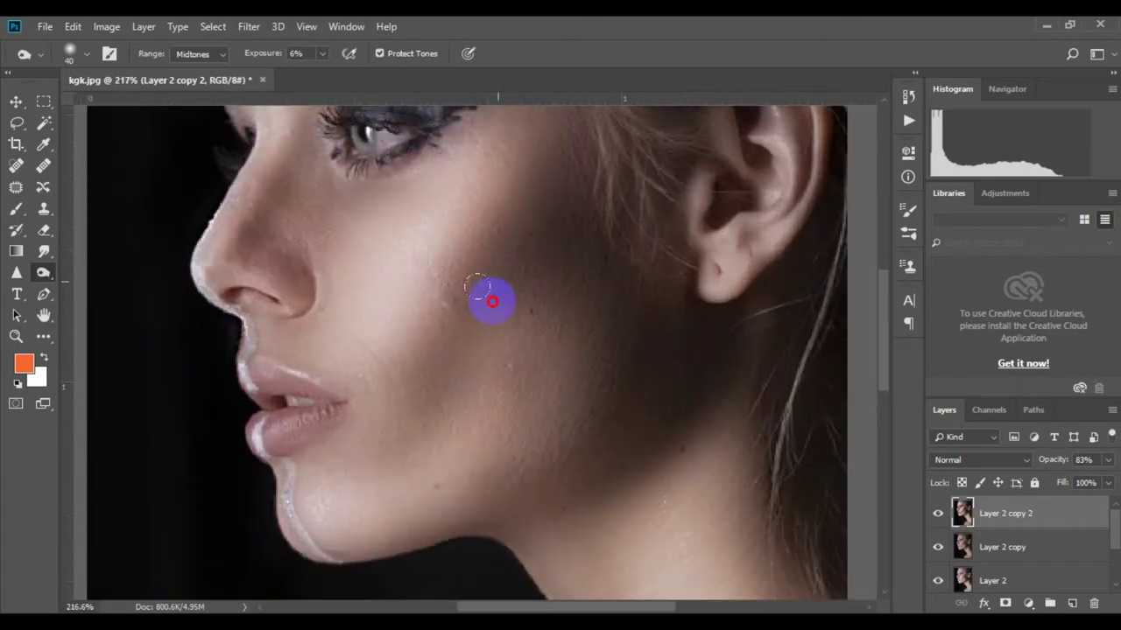
pyautogui.scroll(3, 573, 267)
pyautogui.scroll(2, 516, 201)
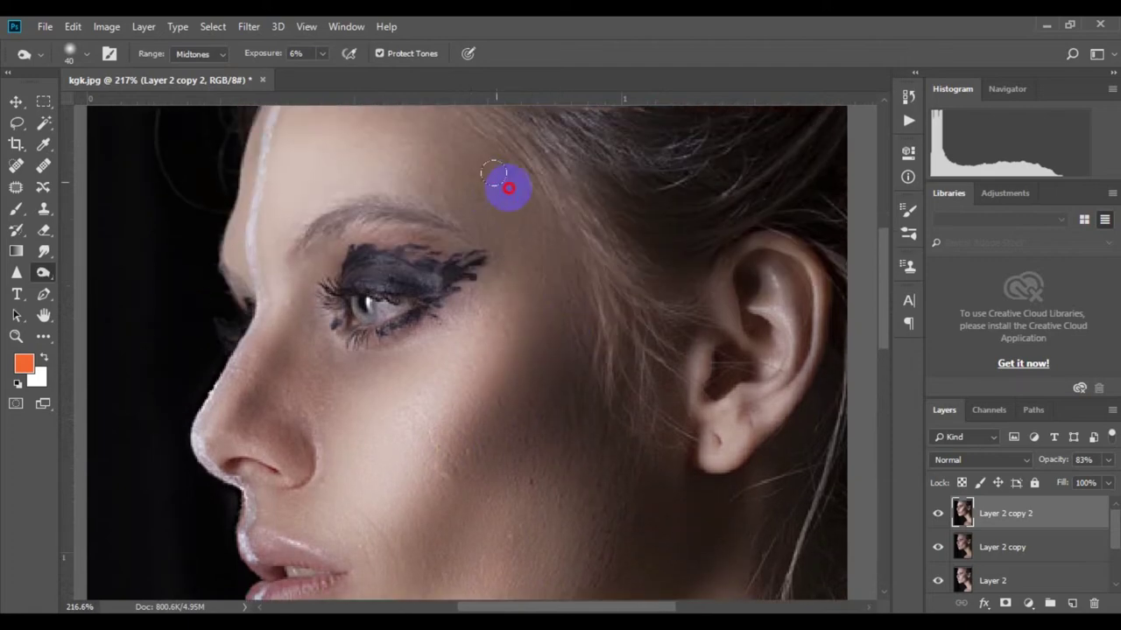
pyautogui.scroll(2, 515, 298)
pyautogui.scroll(2, 430, 255)
pyautogui.scroll(-2, 622, 518)
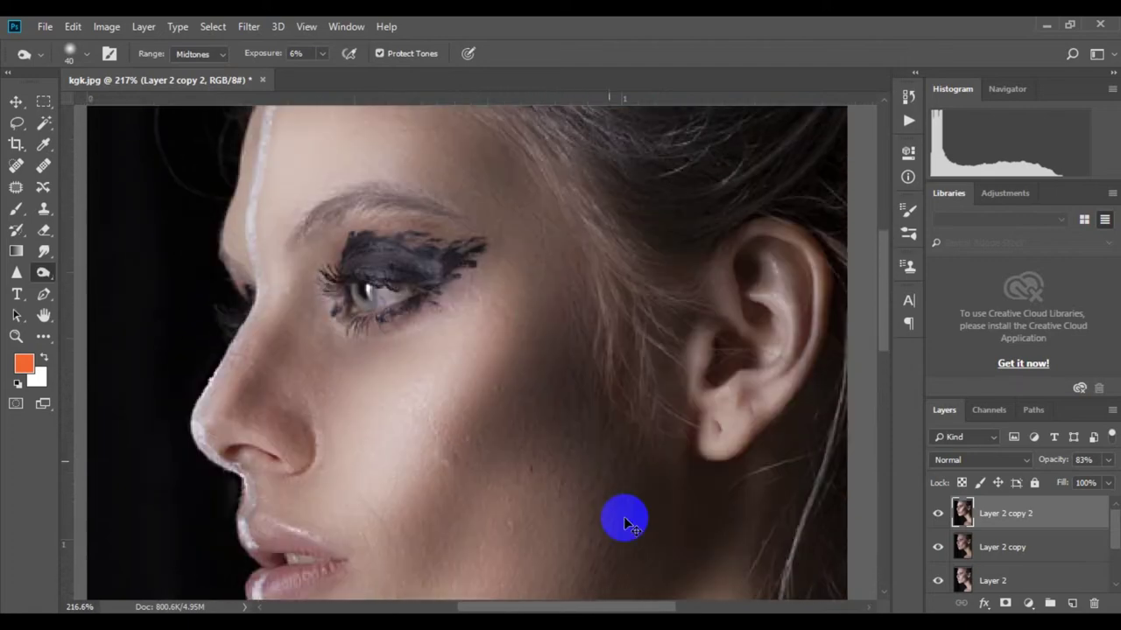
pyautogui.scroll(-4, 513, 429)
pyautogui.scroll(1, 481, 413)
pyautogui.scroll(1, 539, 450)
pyautogui.scroll(3, 539, 451)
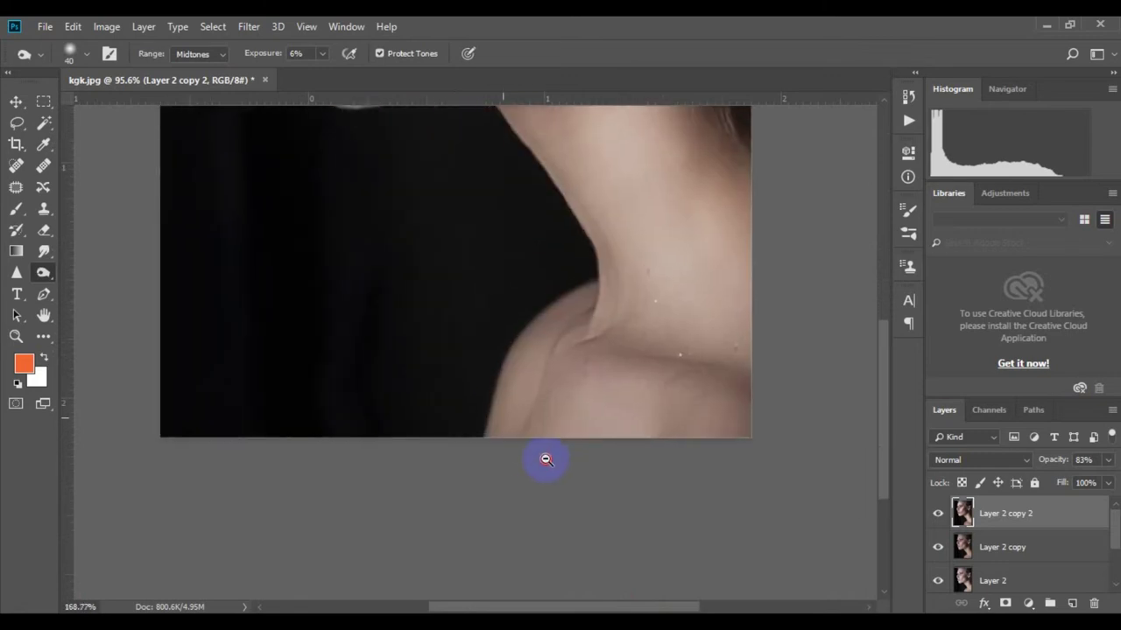
pyautogui.scroll(1, 525, 456)
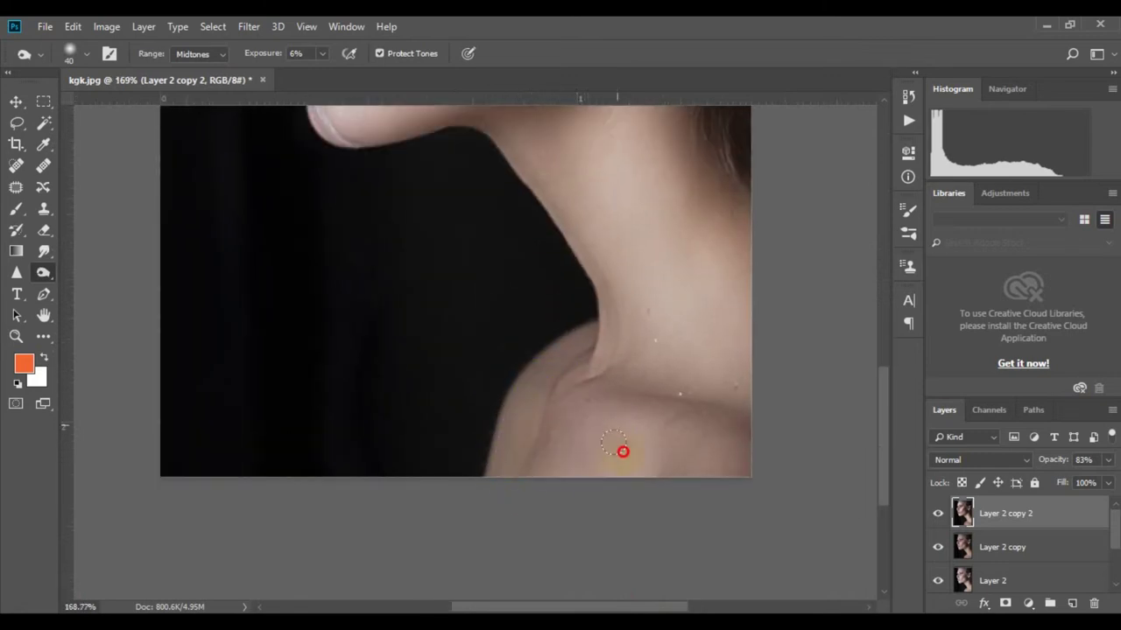
pyautogui.moveTo(636, 404); pyautogui.dragTo(614, 306)
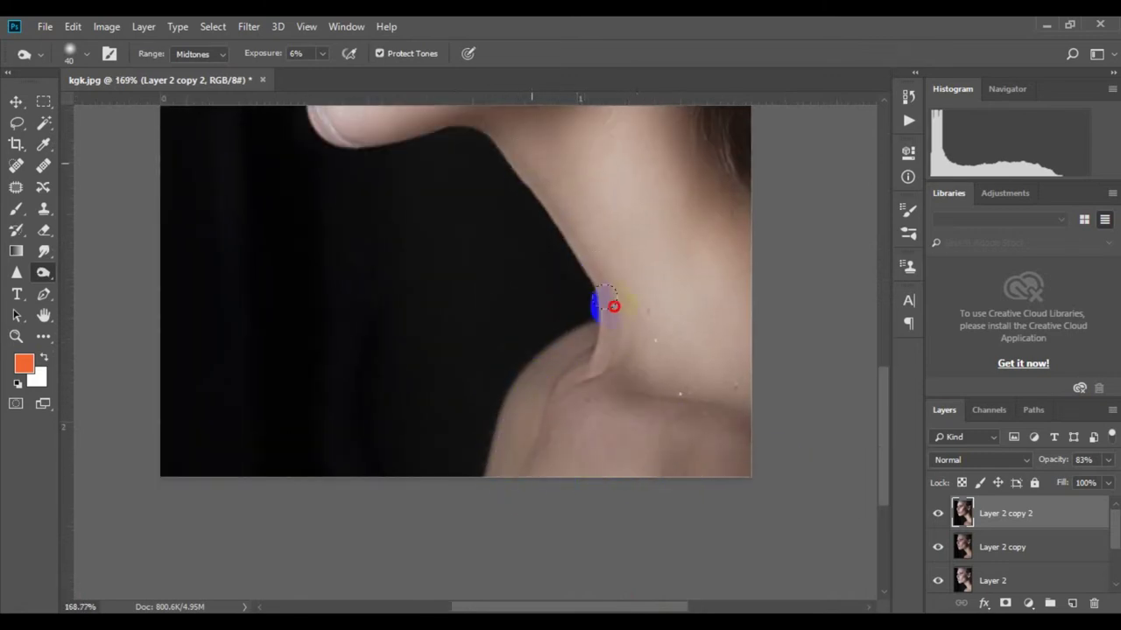
pyautogui.scroll(2, 573, 226)
pyautogui.scroll(1, 581, 226)
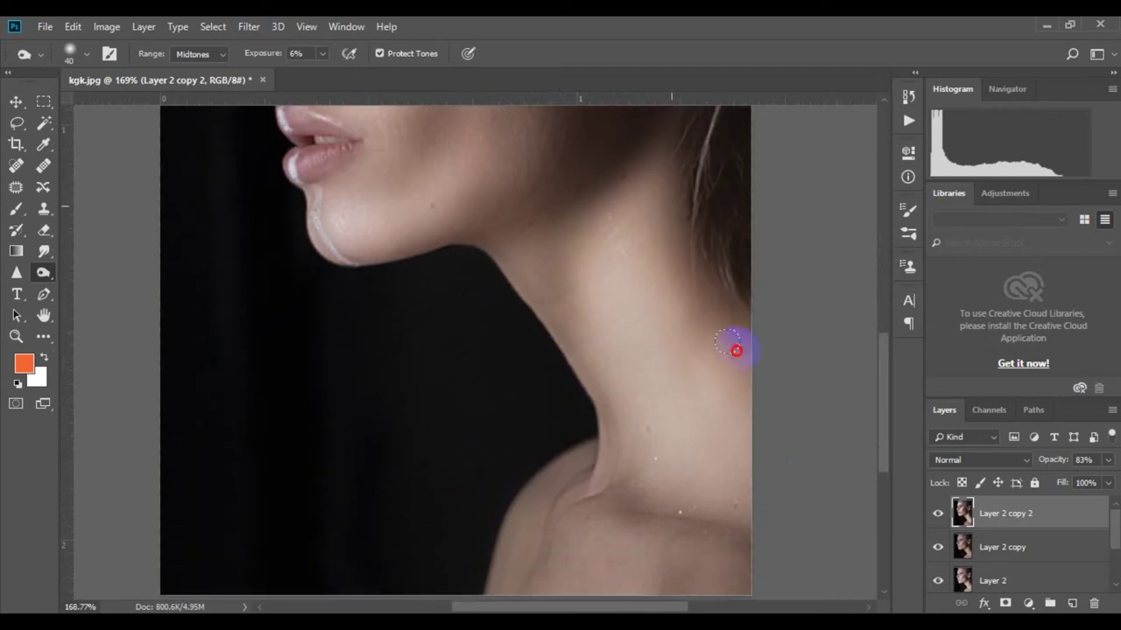
pyautogui.scroll(-5, 475, 425)
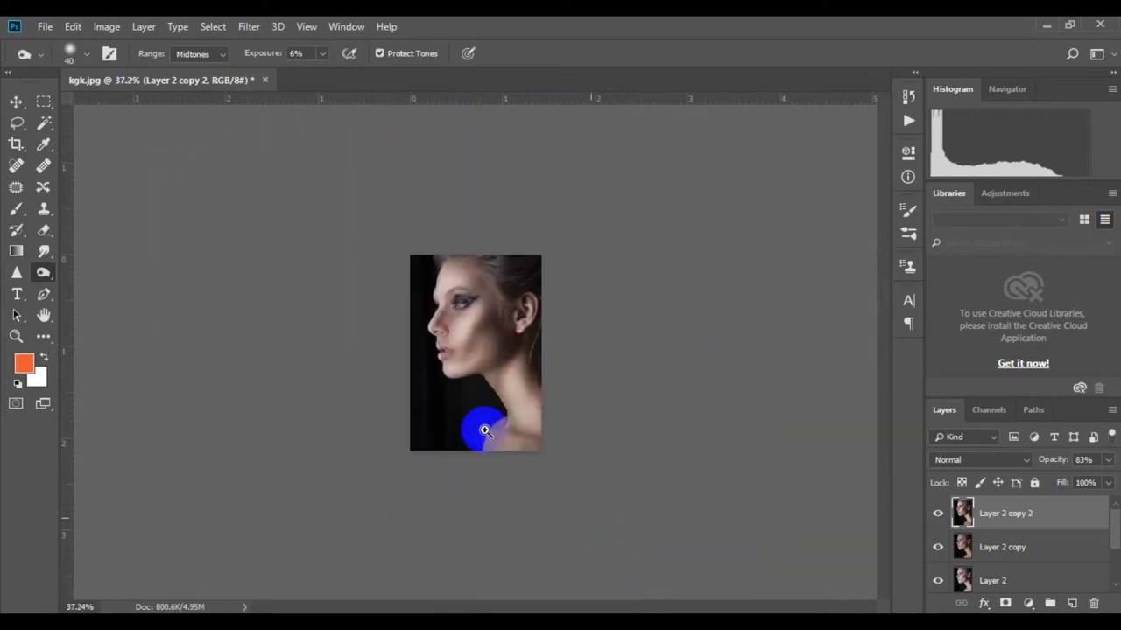
pyautogui.scroll(2, 500, 438)
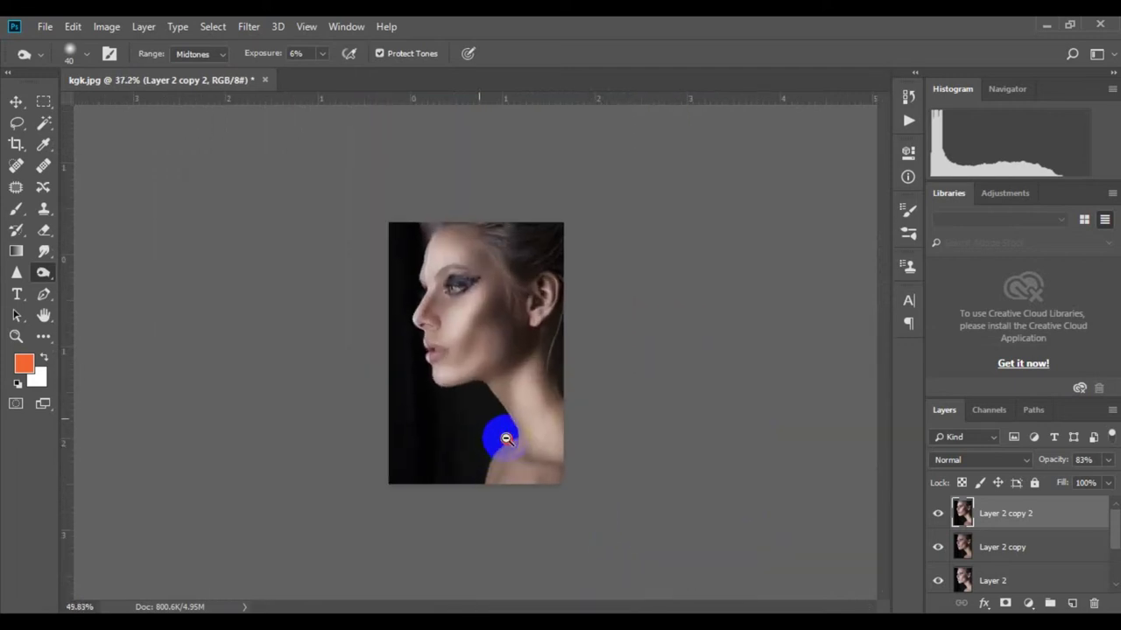
# In the Camera Raw Filter, set Temperature +6, Exposure +0.10, and lift the shadows
pyautogui.click(251, 26)
pyautogui.click(263, 125)
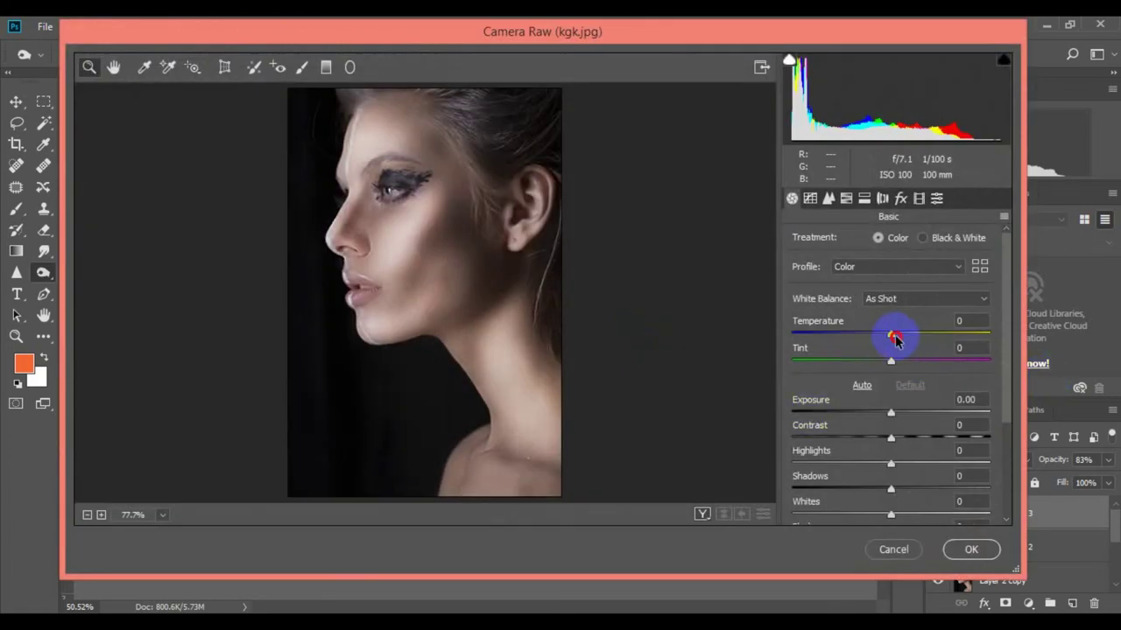
pyautogui.moveTo(894, 340); pyautogui.dragTo(899, 341)
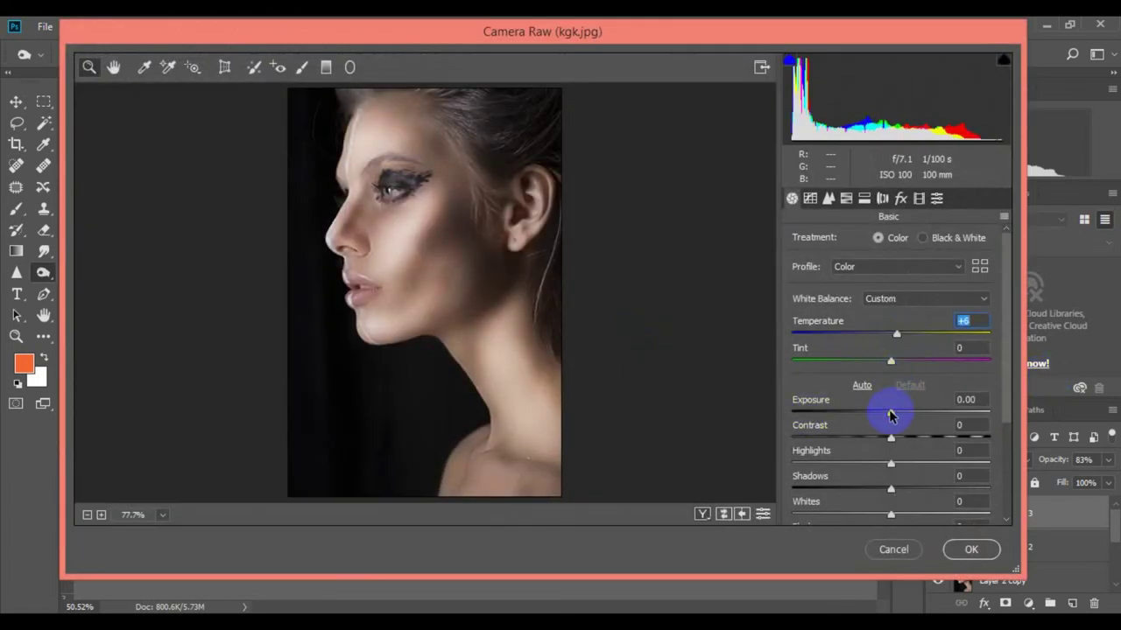
pyautogui.moveTo(892, 413); pyautogui.dragTo(903, 440)
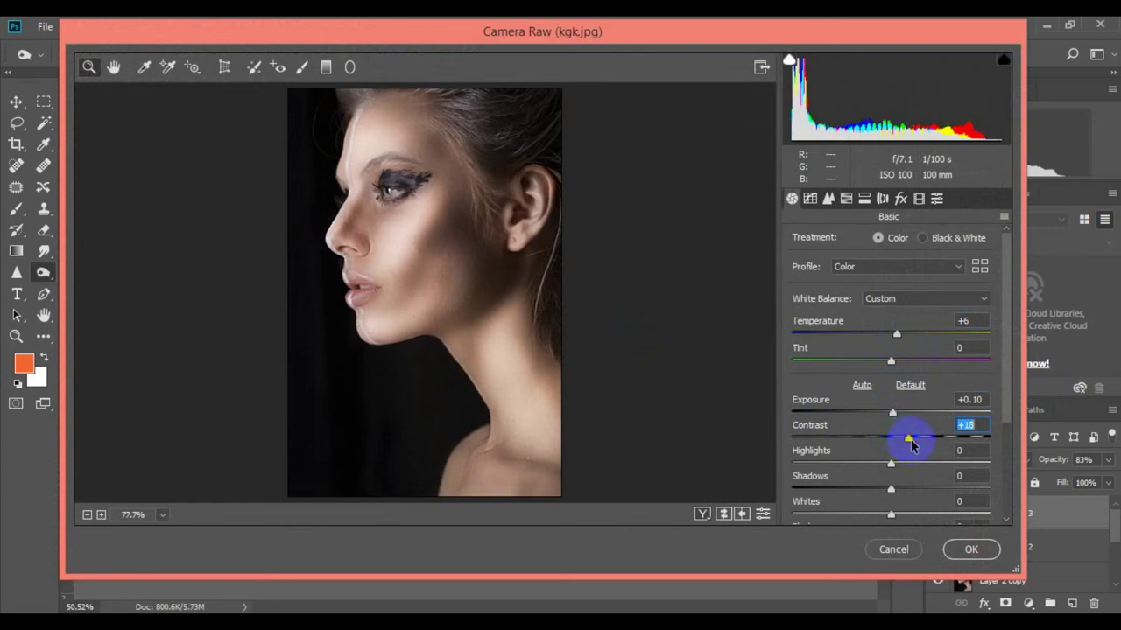
pyautogui.moveTo(890, 487)
pyautogui.mouseDown()
pyautogui.moveTo(896, 473)
pyautogui.moveTo(905, 492)
pyautogui.moveTo(872, 516)
pyautogui.mouseUp()
# Set Vibrance +56 and Saturation +4, raise contrast, reset clarity, and apply the grade
pyautogui.scroll(-3, 896, 457)
pyautogui.scroll(-1, 907, 490)
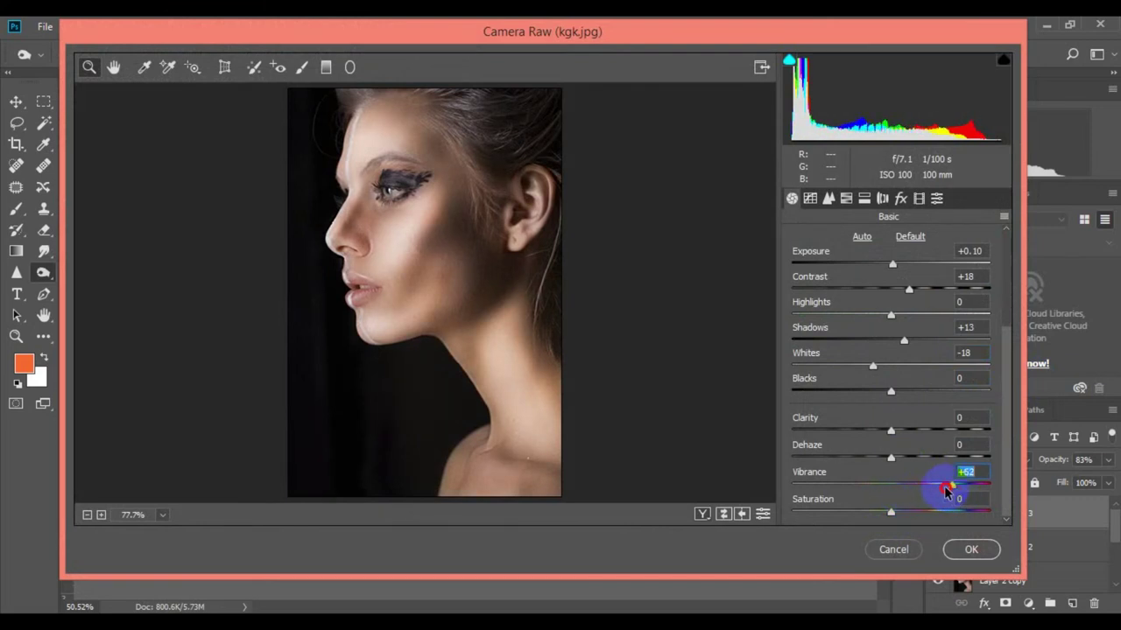
pyautogui.moveTo(966, 497); pyautogui.dragTo(968, 498)
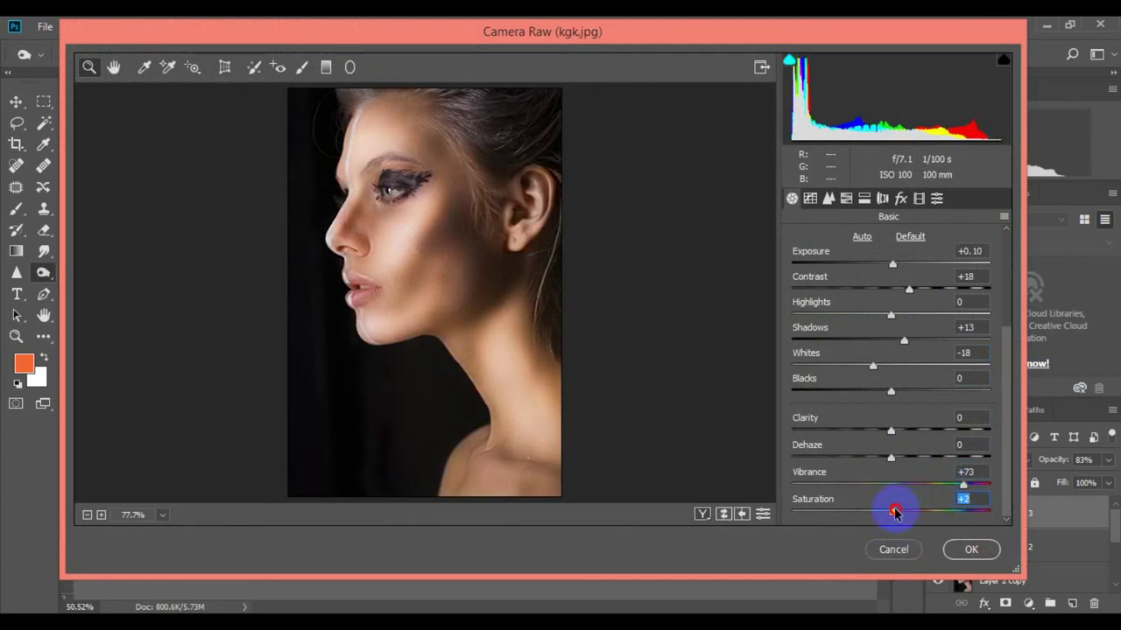
pyautogui.moveTo(894, 513); pyautogui.dragTo(896, 513)
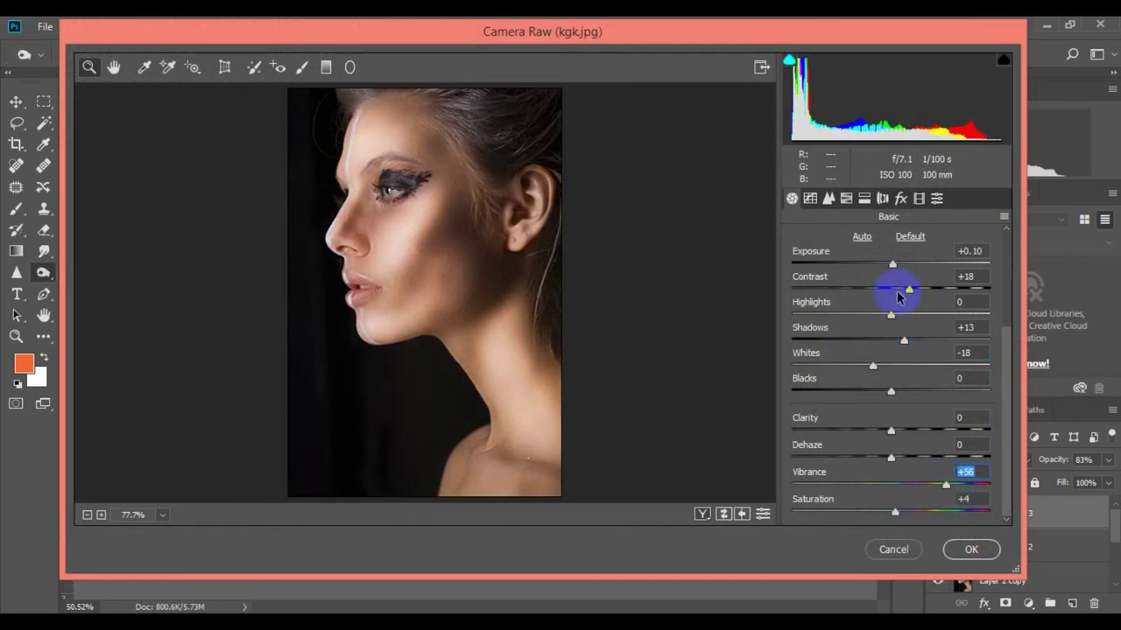
pyautogui.moveTo(892, 289)
pyautogui.mouseDown()
pyautogui.moveTo(931, 310)
pyautogui.moveTo(878, 308)
pyautogui.moveTo(919, 296)
pyautogui.moveTo(890, 274)
pyautogui.mouseUp()
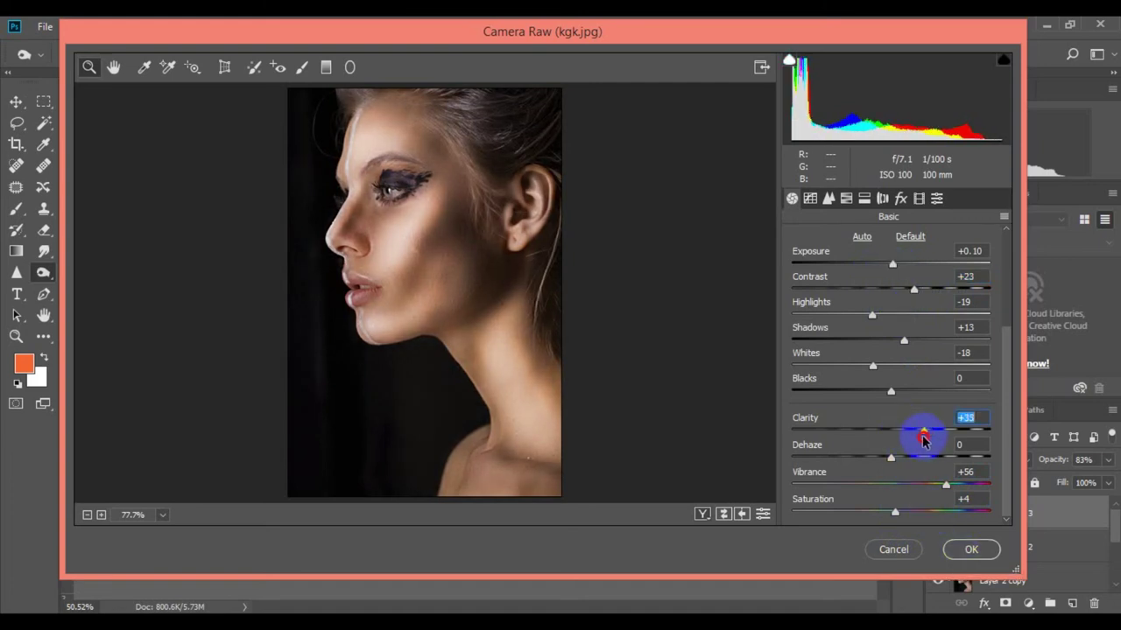
pyautogui.moveTo(923, 439); pyautogui.dragTo(896, 438)
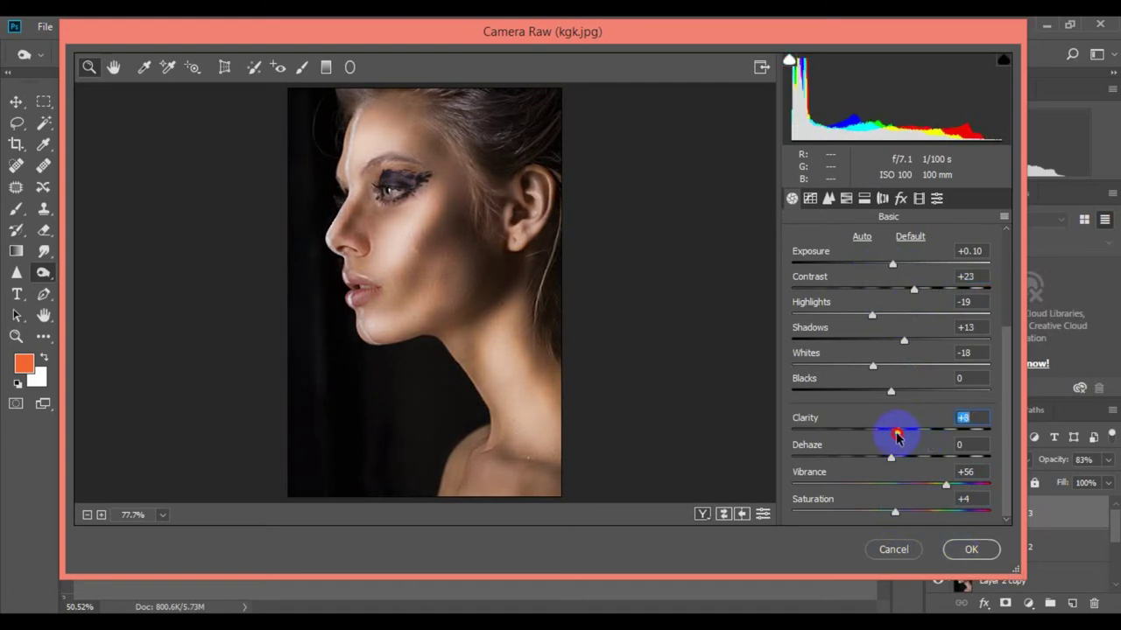
pyautogui.click(968, 551)
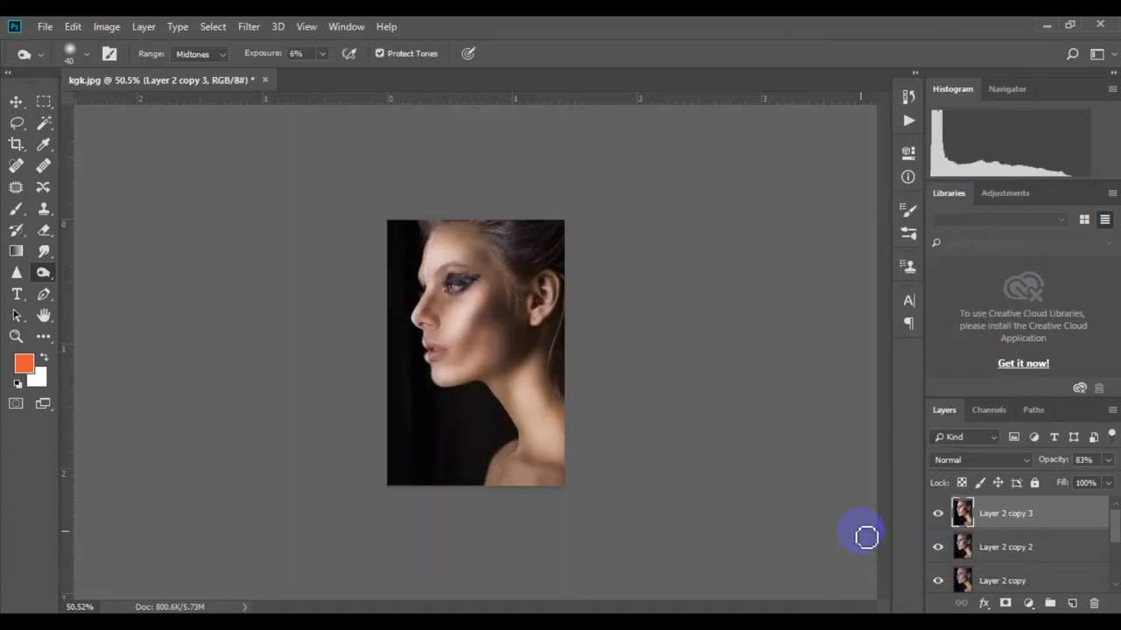
# Toggle the graded layer's visibility to compare before and after
pyautogui.click(933, 515)
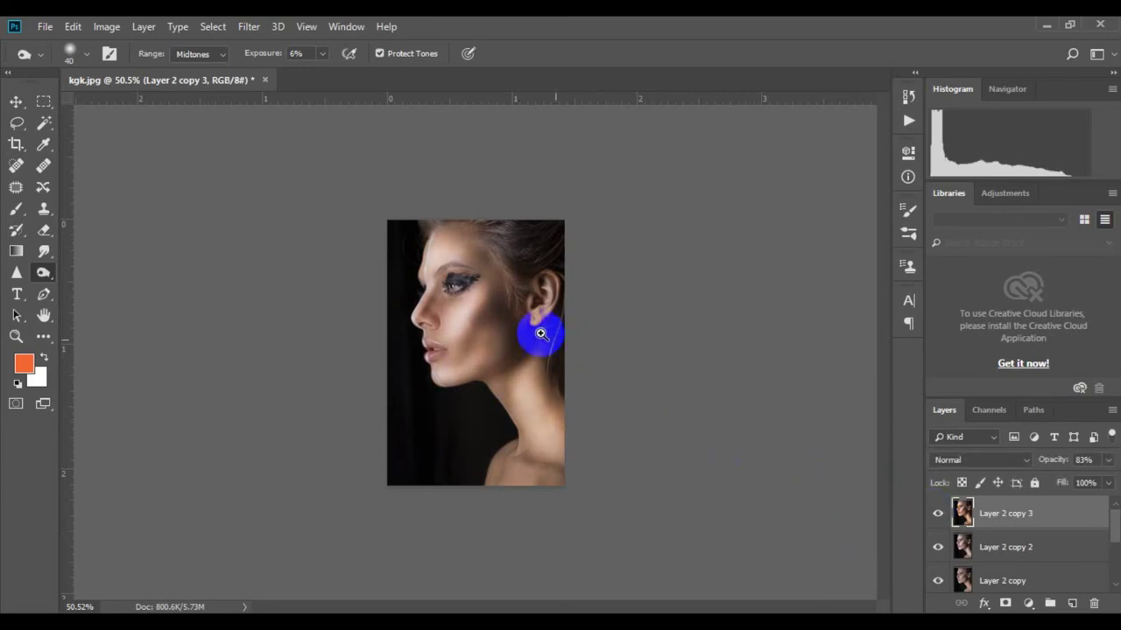
pyautogui.scroll(2, 584, 355)
pyautogui.scroll(1, 618, 374)
pyautogui.scroll(-2, 617, 374)
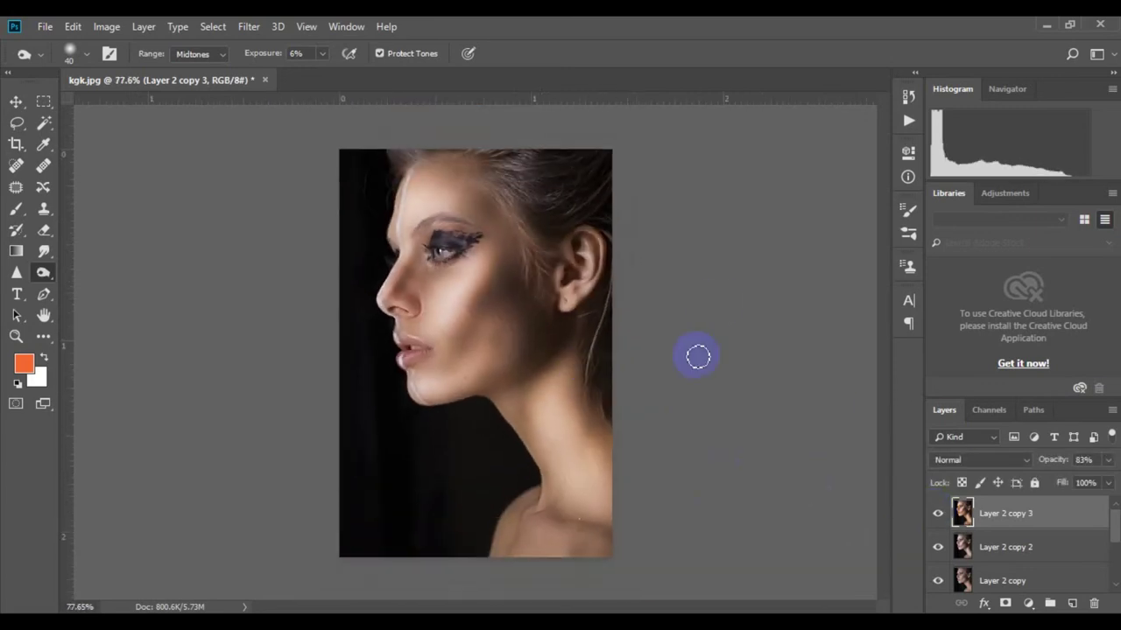
pyautogui.scroll(1, 600, 340)
pyautogui.scroll(-1, 600, 341)
# Add a Hue/Saturation adjustment layer with Saturation +11 and Lightness +2
pyautogui.click(1027, 604)
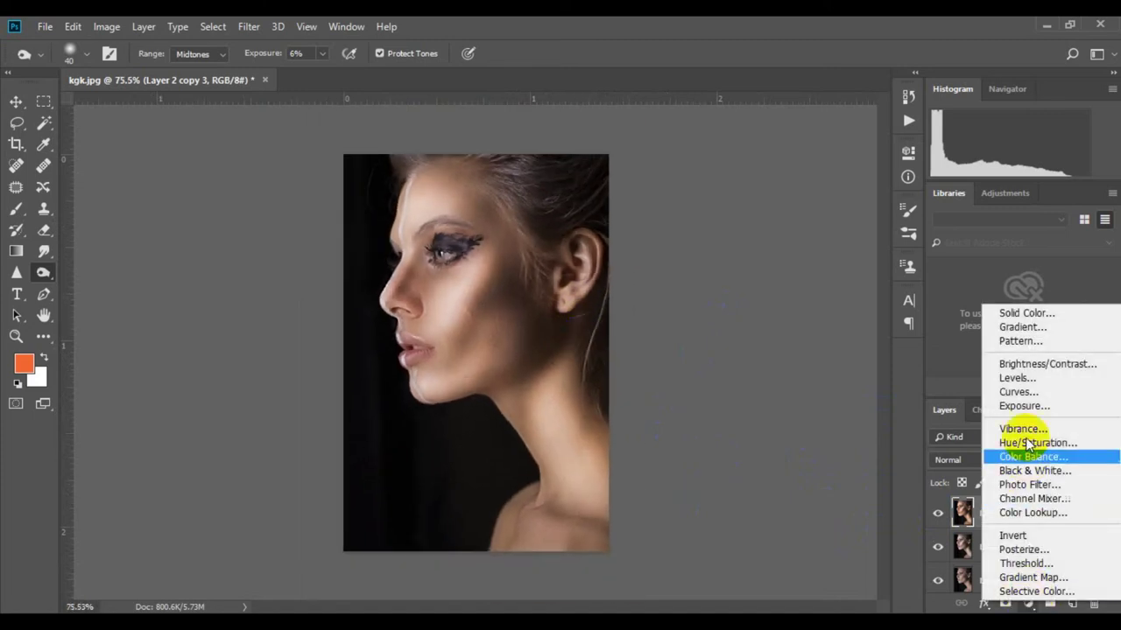
pyautogui.click(970, 438)
pyautogui.moveTo(794, 322); pyautogui.dragTo(795, 324)
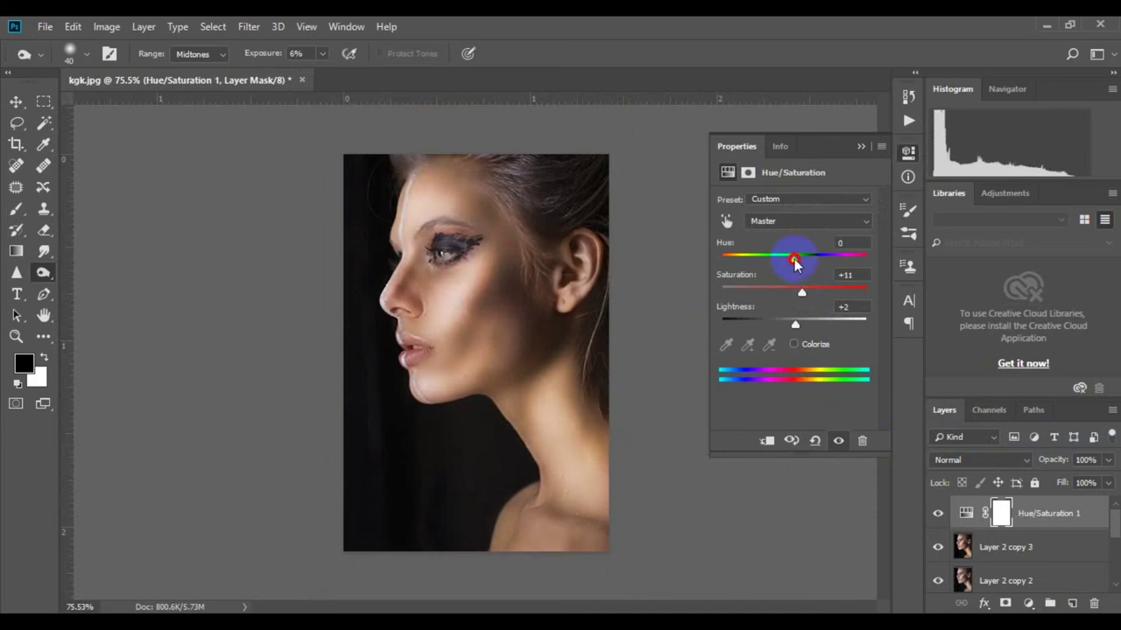
pyautogui.click(859, 147)
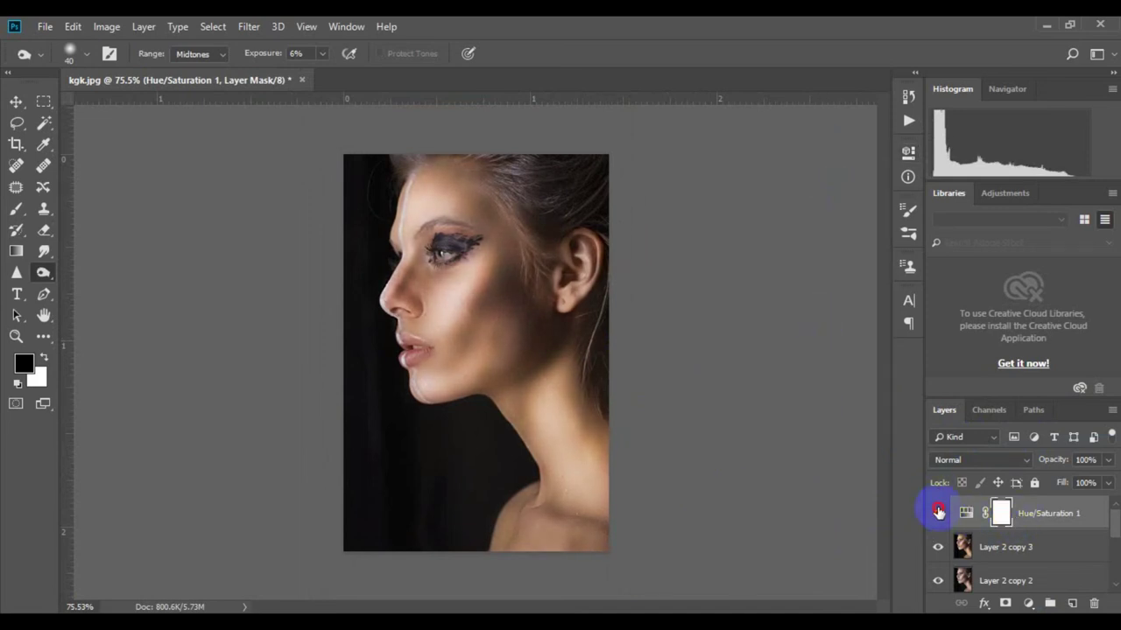
pyautogui.click(1027, 604)
# Add a Curves adjustment, move the black point in to deepen shadows, and tweak the Blue channel
pyautogui.click(1016, 392)
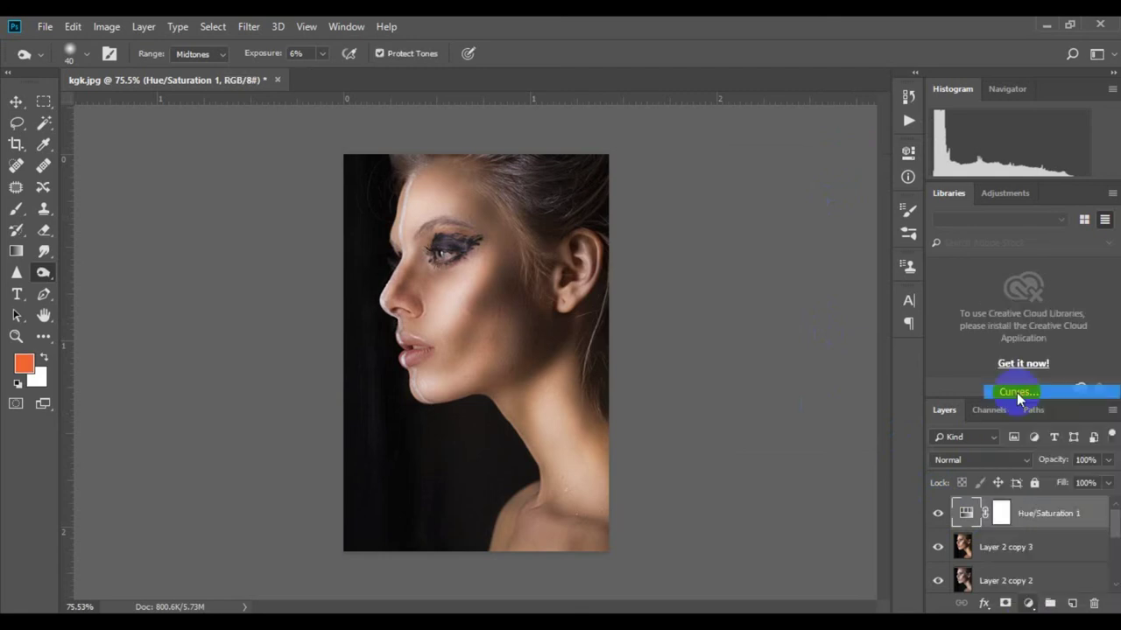
pyautogui.moveTo(750, 357); pyautogui.dragTo(760, 347)
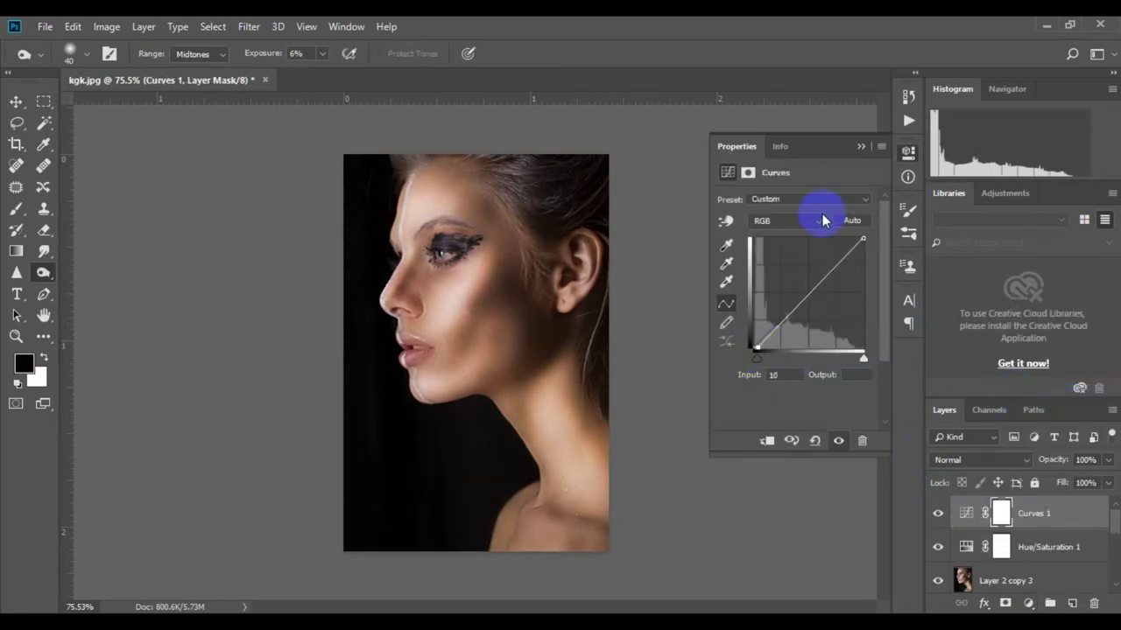
pyautogui.click(788, 221)
pyautogui.click(770, 269)
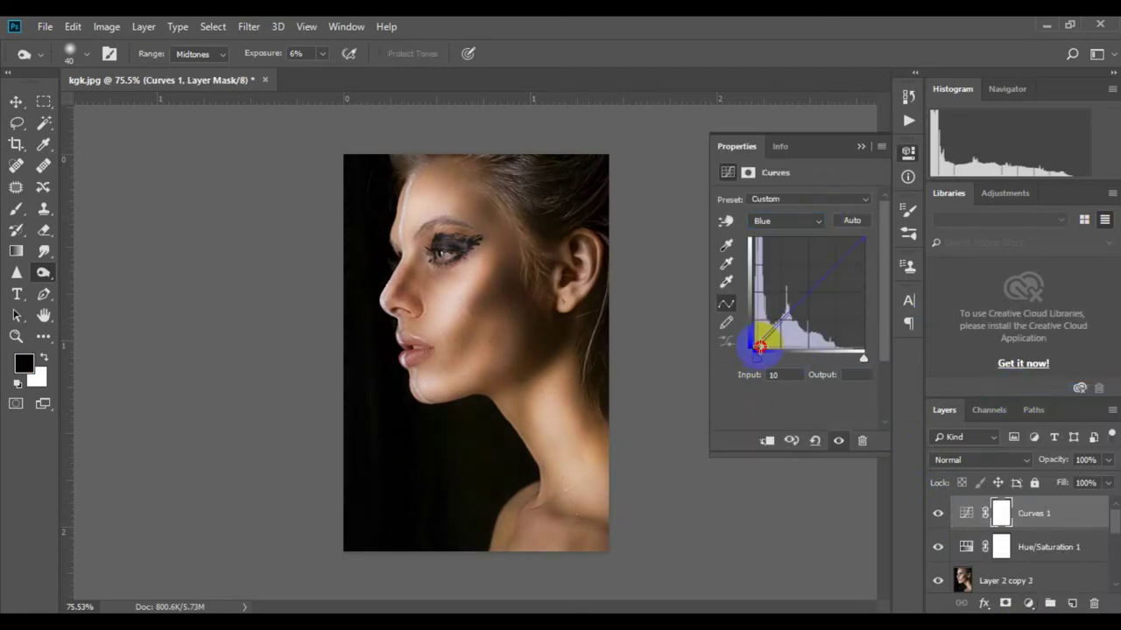
pyautogui.click(861, 146)
# Scroll through the layer stack to check the new merged Layer 3 on top
pyautogui.scroll(-3, 581, 333)
pyautogui.scroll(2, 561, 332)
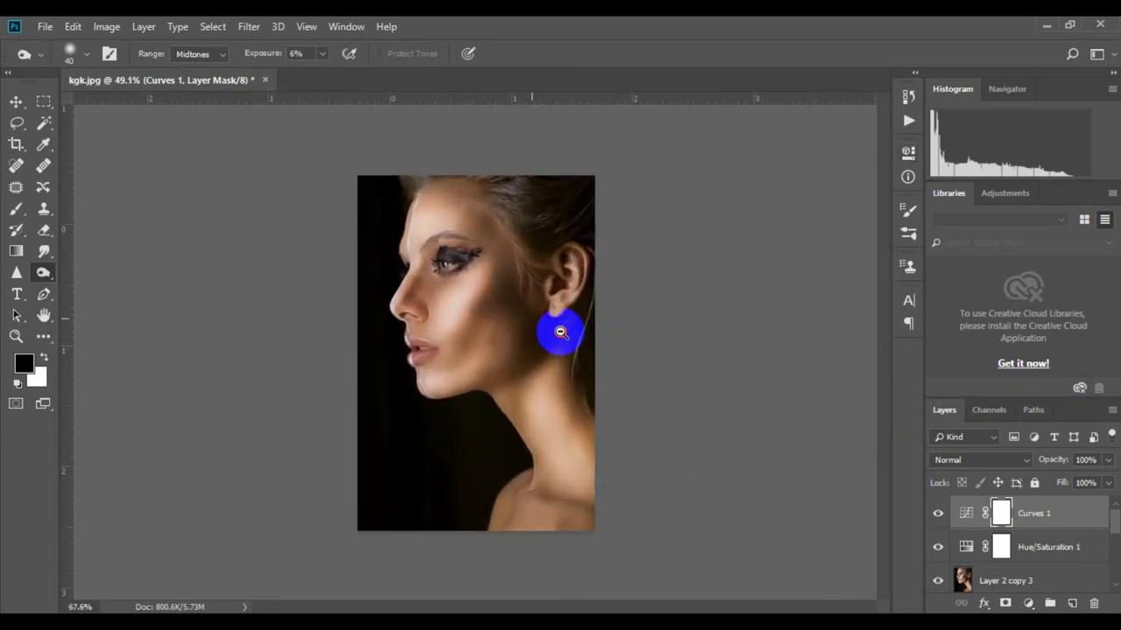
pyautogui.scroll(1, 560, 332)
pyautogui.scroll(1, 569, 334)
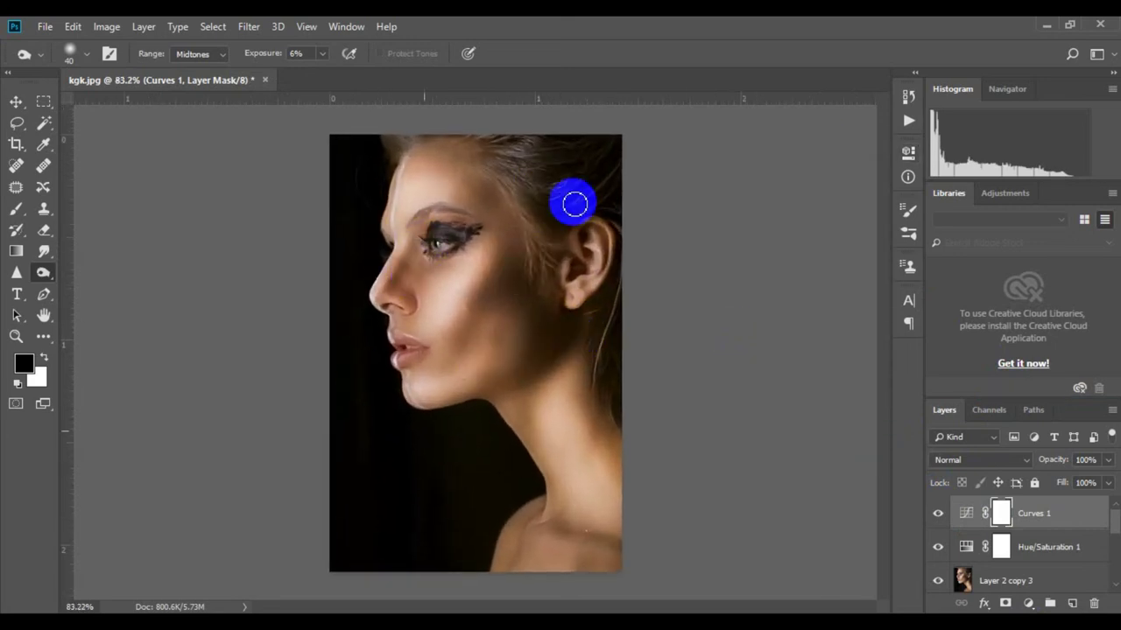
pyautogui.scroll(1, 503, 280)
pyautogui.scroll(-2, 473, 249)
pyautogui.scroll(4, 573, 377)
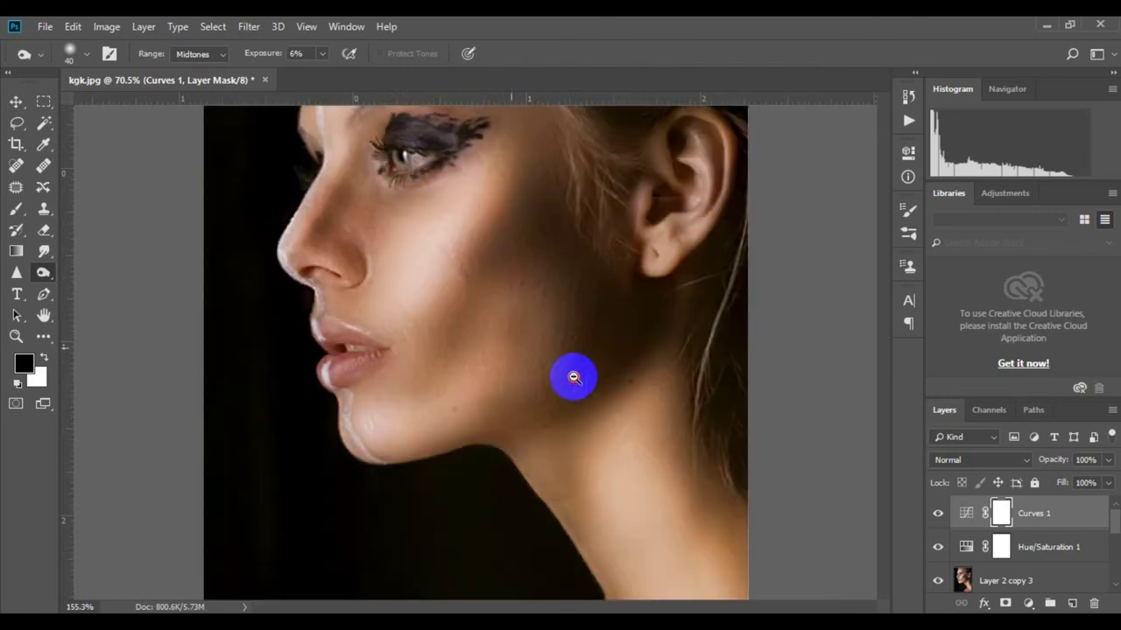
pyautogui.scroll(-2, 573, 378)
pyautogui.scroll(-1, 548, 332)
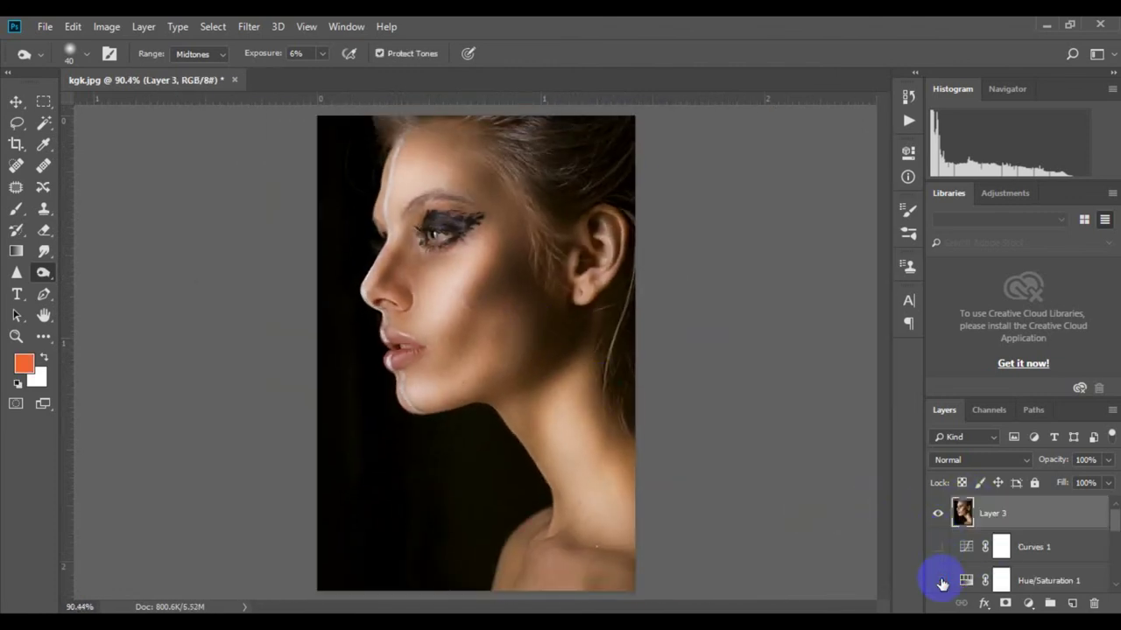
# Hide the layers under Layer 3, toggle it to compare with the original, and zoom out
pyautogui.moveTo(1026, 395); pyautogui.dragTo(1026, 300)
pyautogui.scroll(-2, 938, 552)
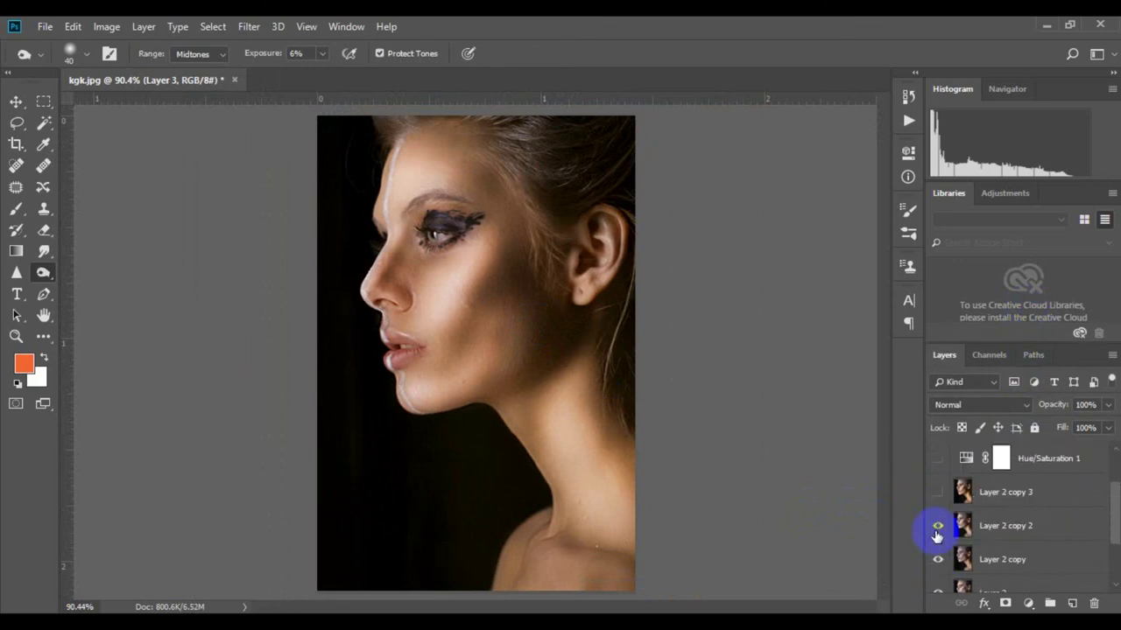
pyautogui.moveTo(937, 536); pyautogui.dragTo(939, 569)
pyautogui.scroll(3, 937, 529)
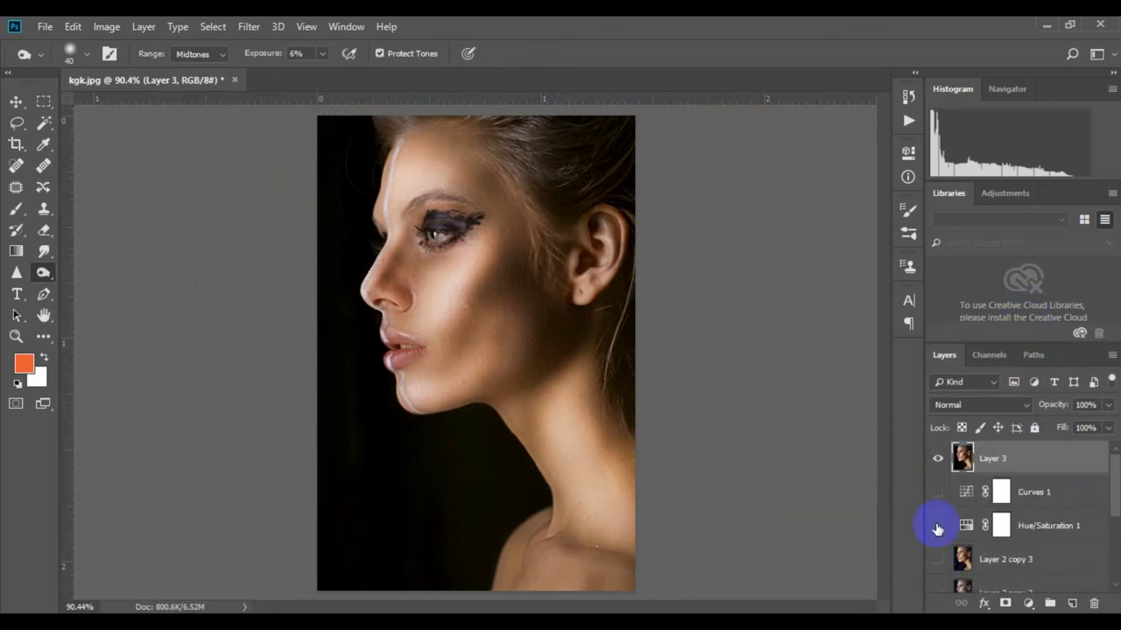
pyautogui.click(938, 460)
pyautogui.moveTo(445, 380)
pyautogui.mouseDown()
pyautogui.moveTo(470, 344)
pyautogui.moveTo(532, 328)
pyautogui.mouseUp()
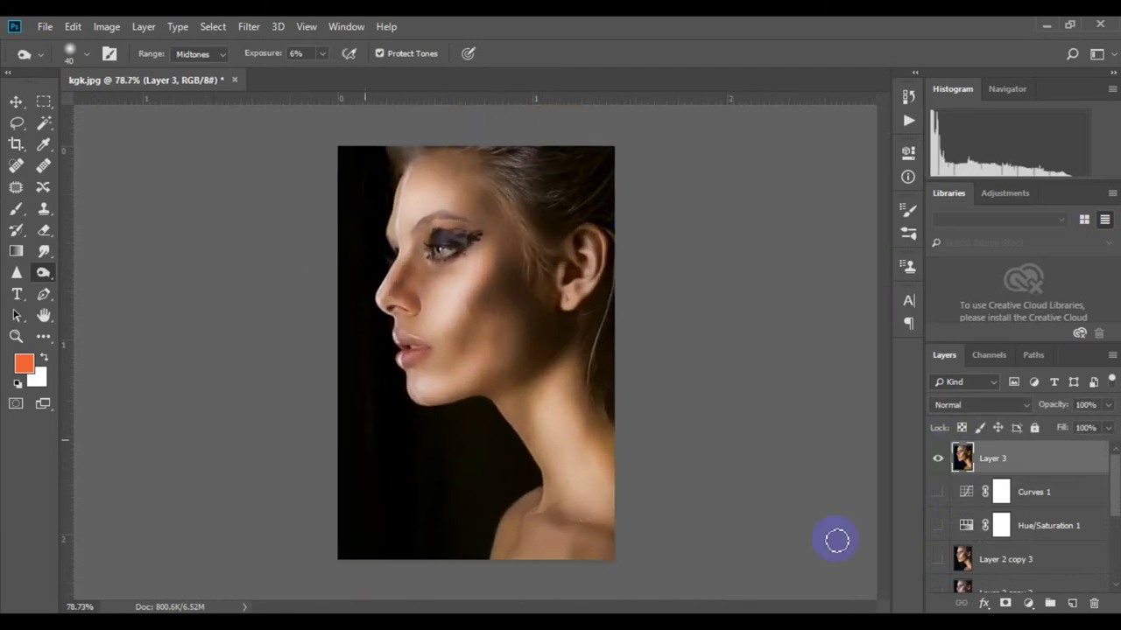